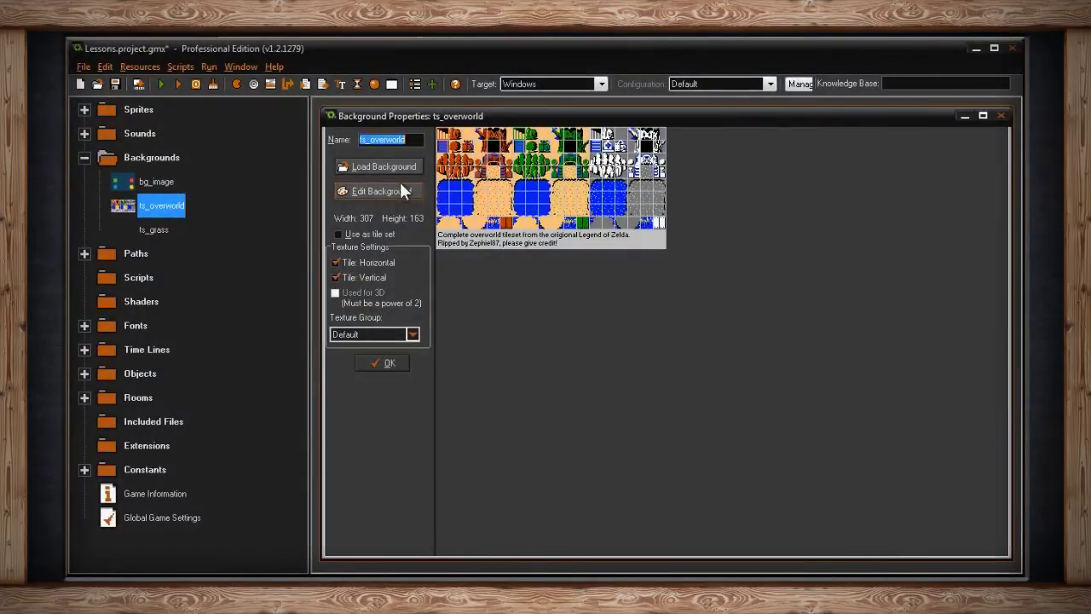
Use the ts_overworld background as a tile set and set its tile width and height to 12.
{"action": "left_click", "coordinate": [339, 234]}
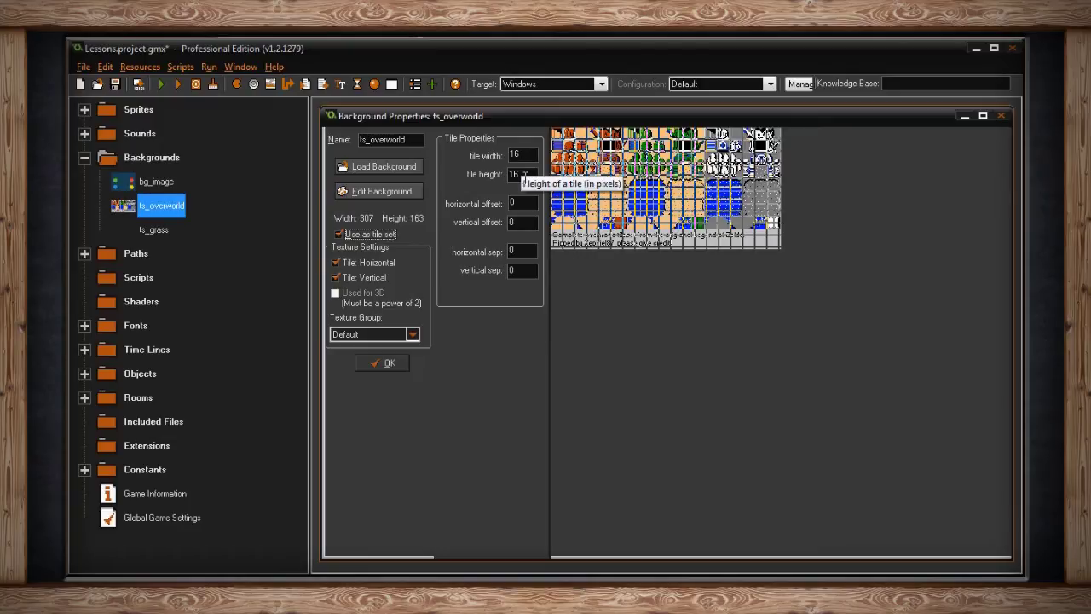
{"action": "key", "text": "Tab"}
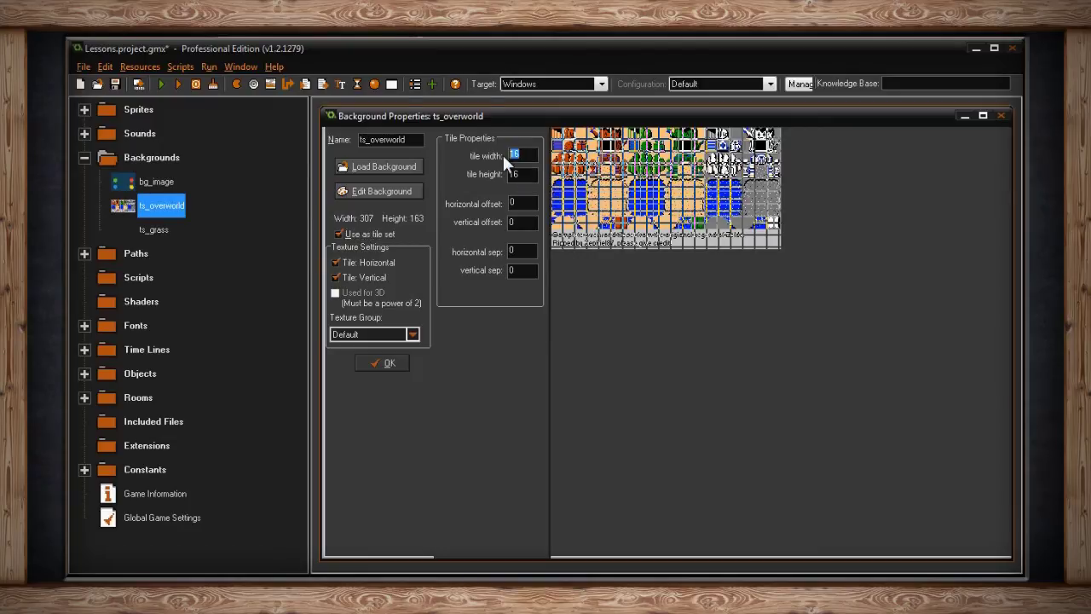
{"action": "type", "text": "12"}
{"action": "key", "text": "Tab"}
{"action": "type", "text": "12"}
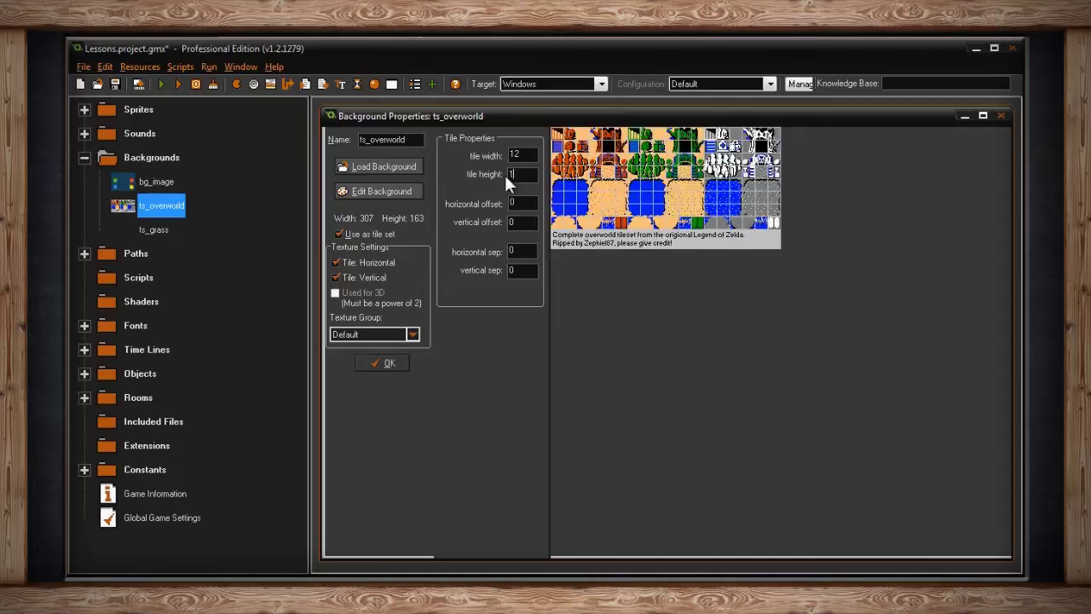
Set the ts_overworld tile width and height to 16.
{"action": "type", "text": "16"}
{"action": "key", "text": "Tab"}
{"action": "type", "text": "16"}
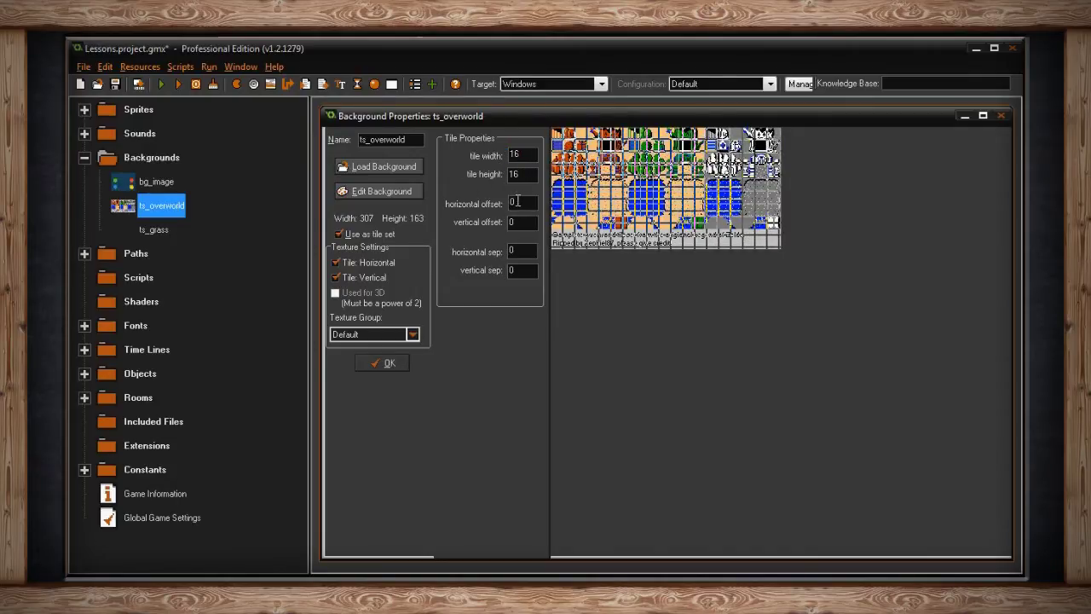
Set the tile set's horizontal and vertical offset to 5.
{"action": "key", "text": "Tab"}
{"action": "type", "text": "5"}
{"action": "key", "text": "Tab"}
{"action": "type", "text": "5"}
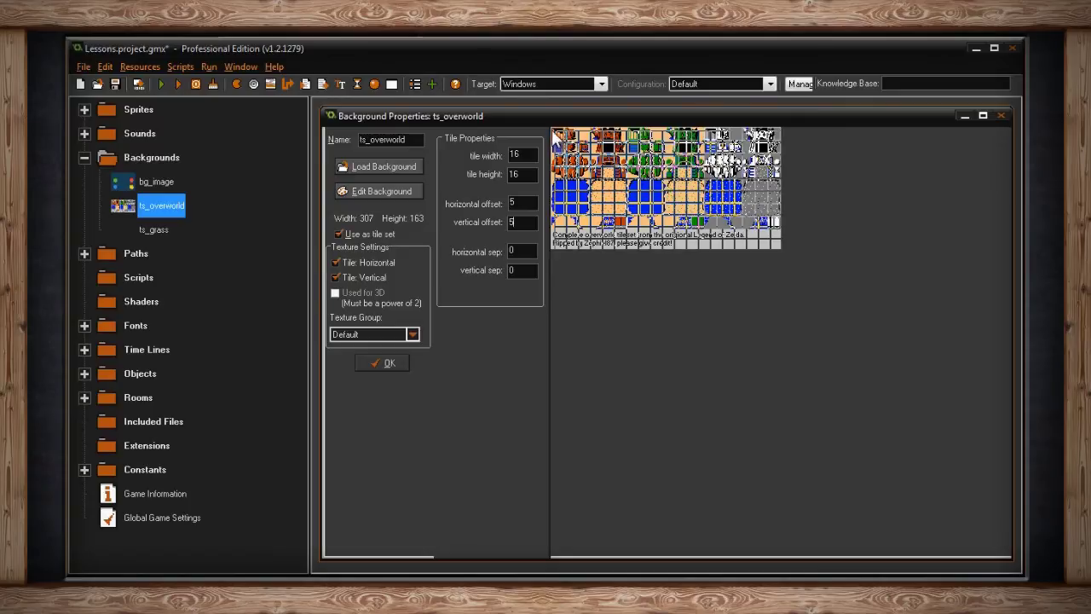
Set the tile set's horizontal and vertical offset back to 0.
{"action": "key", "text": "shift+Tab"}
{"action": "type", "text": "0"}
{"action": "key", "text": "Tab"}
{"action": "type", "text": "0"}
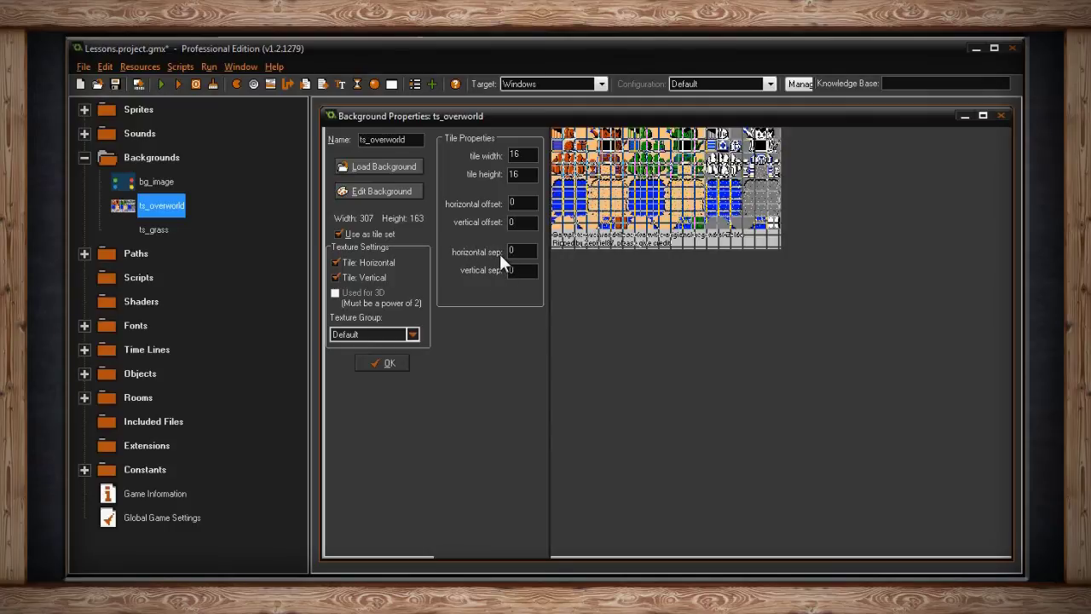
Set the tile set's horizontal and vertical separation to 1 and accept the ts_overworld properties.
{"action": "key", "text": "Tab"}
{"action": "type", "text": "1"}
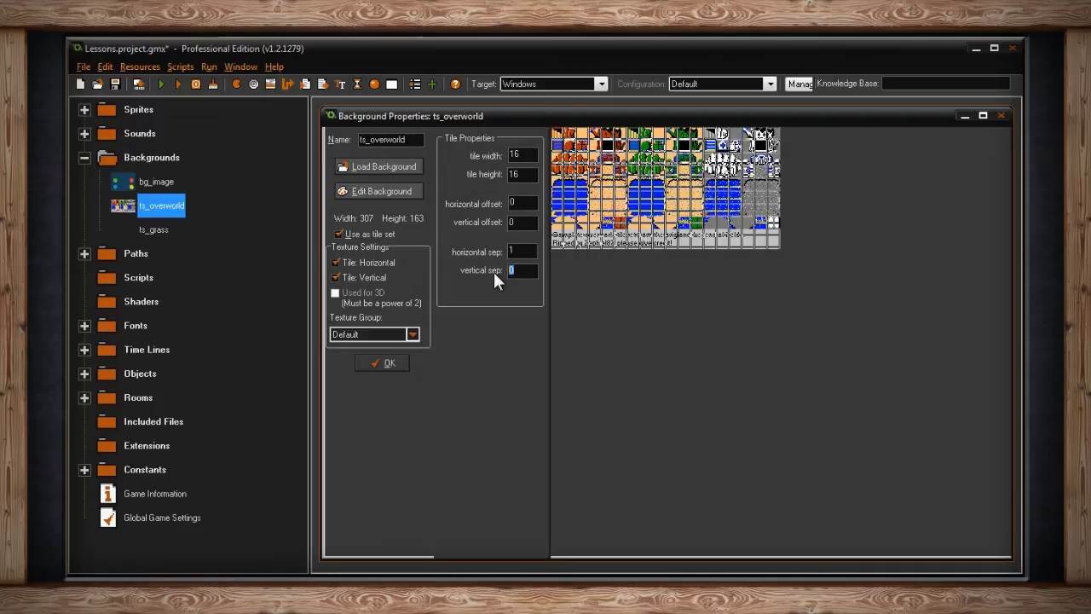
{"action": "key", "text": "Tab"}
{"action": "type", "text": "1"}
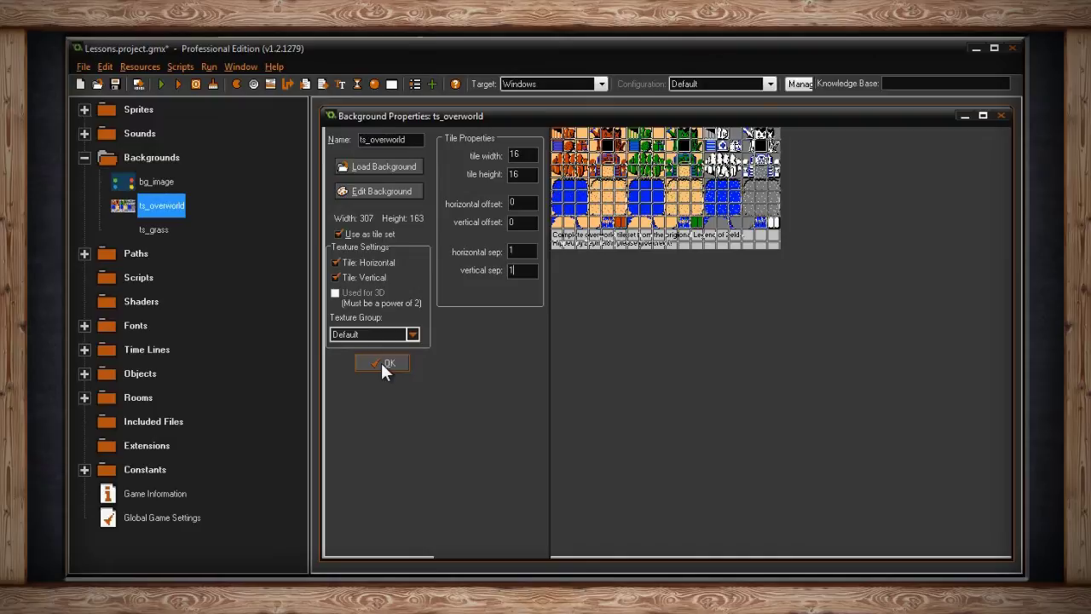
{"action": "left_click", "coordinate": [384, 363]}
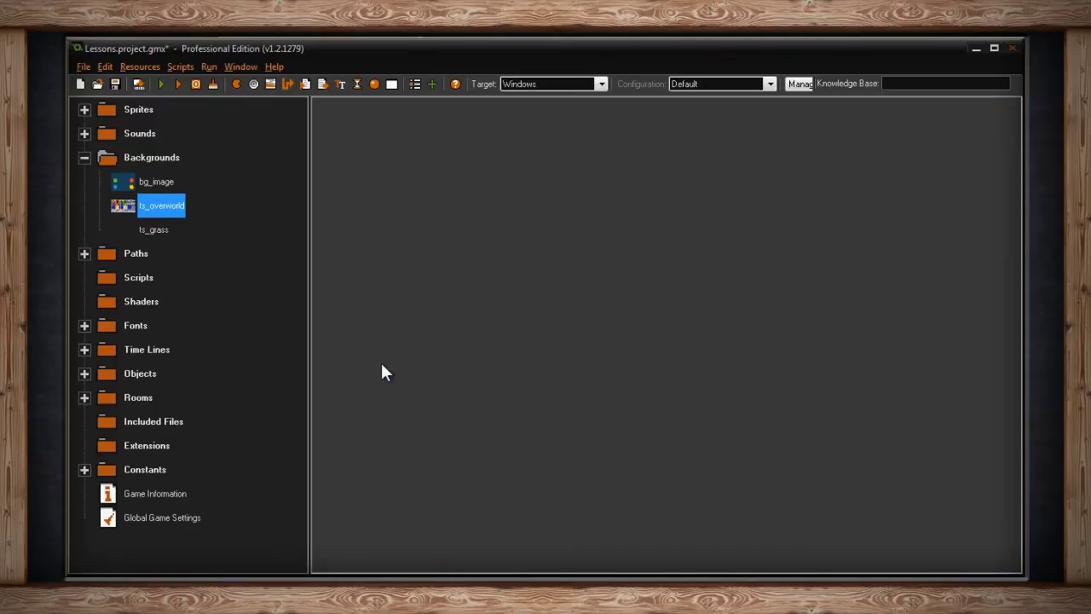
Open the ts_grass background, enlarge its properties window and bring its image up for editing.
{"action": "double_click", "coordinate": [154, 229]}
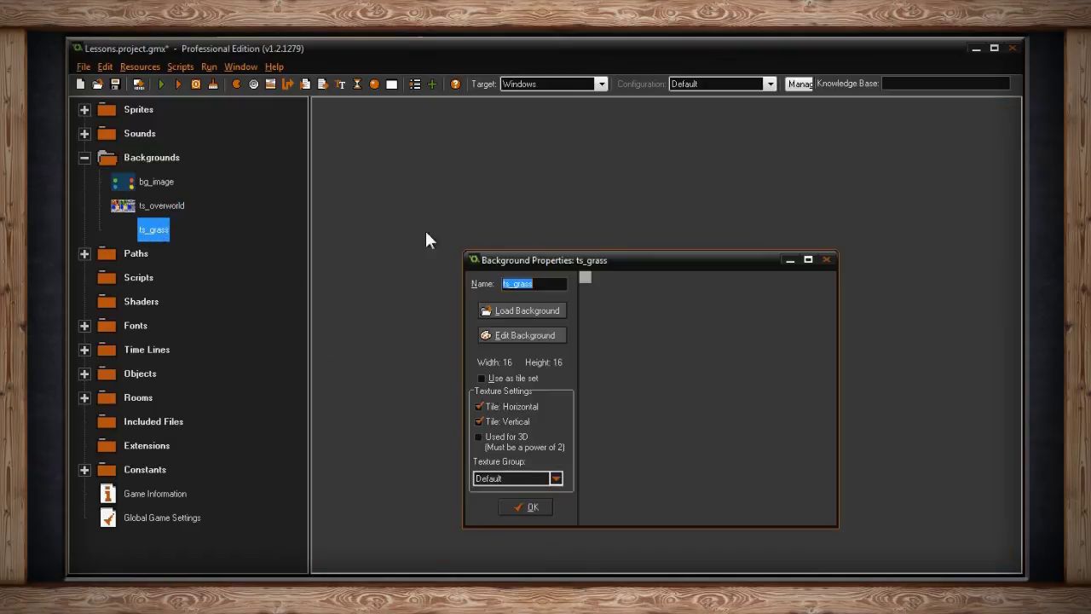
{"action": "left_click_drag", "start_coordinate": [591, 260], "coordinate": [455, 123]}
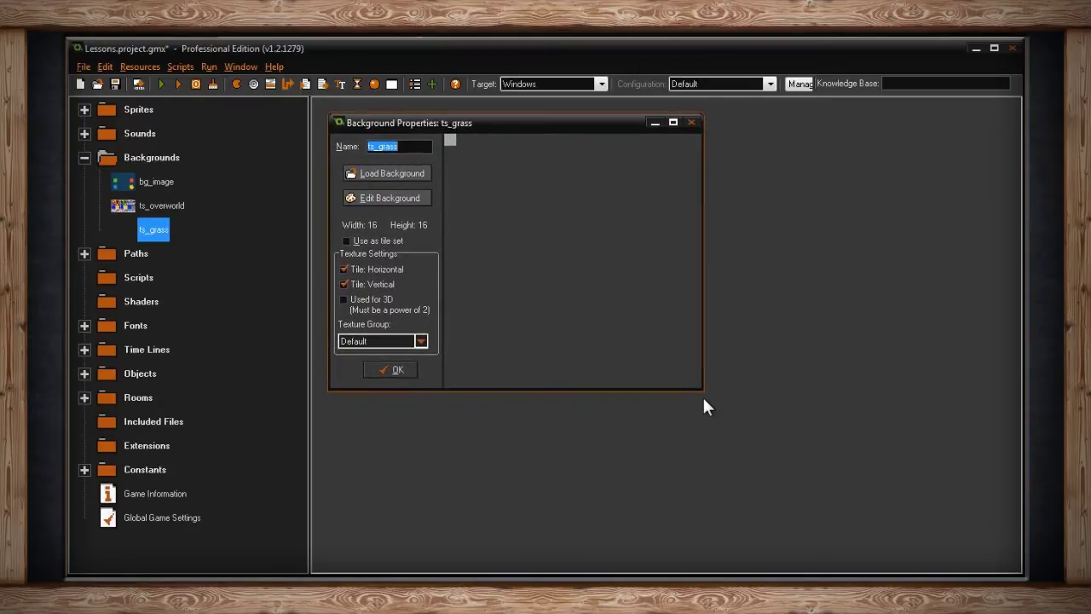
{"action": "left_click_drag", "start_coordinate": [700, 389], "coordinate": [994, 544]}
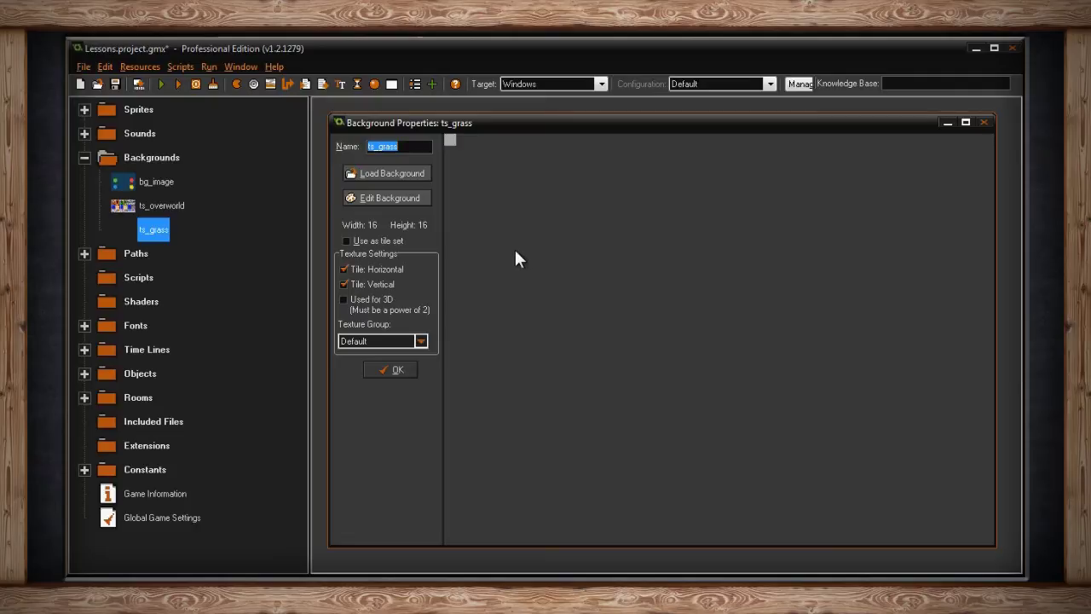
{"action": "left_click", "coordinate": [413, 196]}
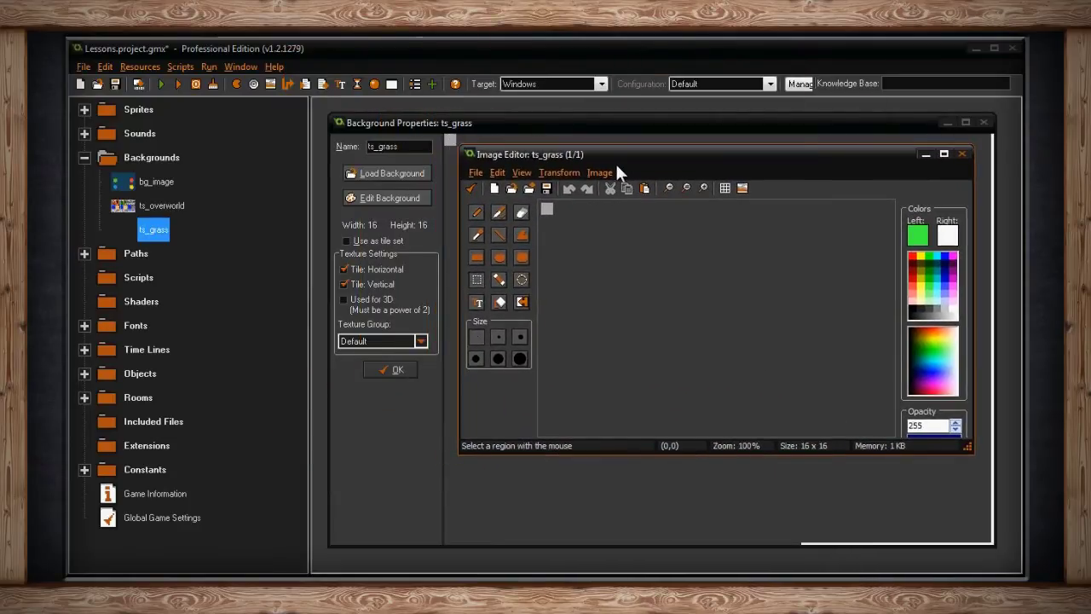
Flood-fill the whole empty ts_grass image with bright green.
{"action": "scroll", "coordinate": [571, 250], "scroll_direction": "up", "scroll_amount": 5}
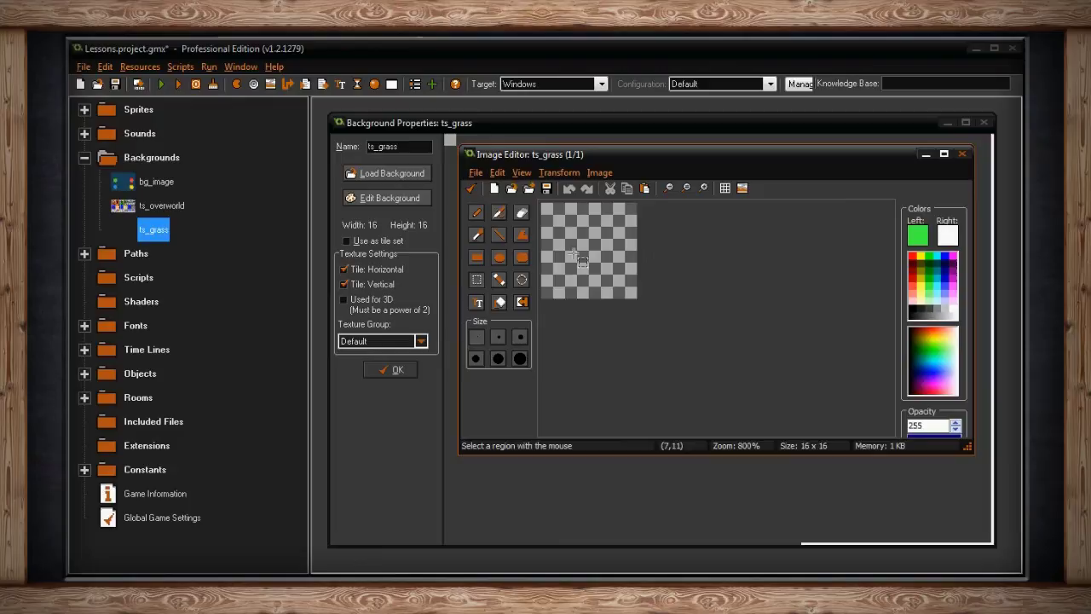
{"action": "left_click", "coordinate": [499, 277]}
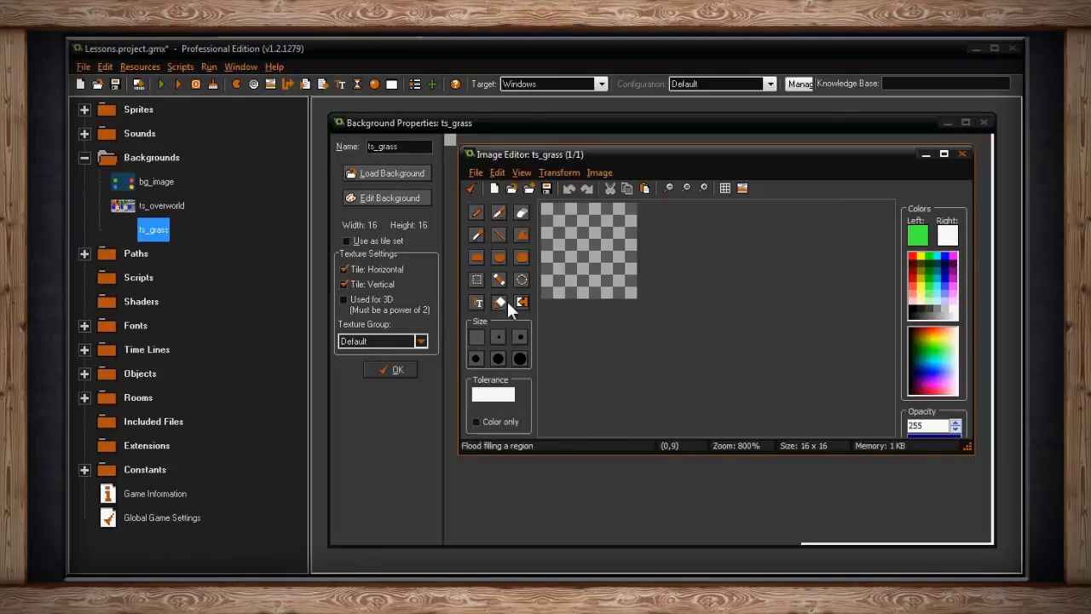
{"action": "left_click", "coordinate": [593, 248]}
Scatter single dark green pixels over the green ts_grass image with the pencil and accept the edited background.
{"action": "left_click", "coordinate": [932, 265]}
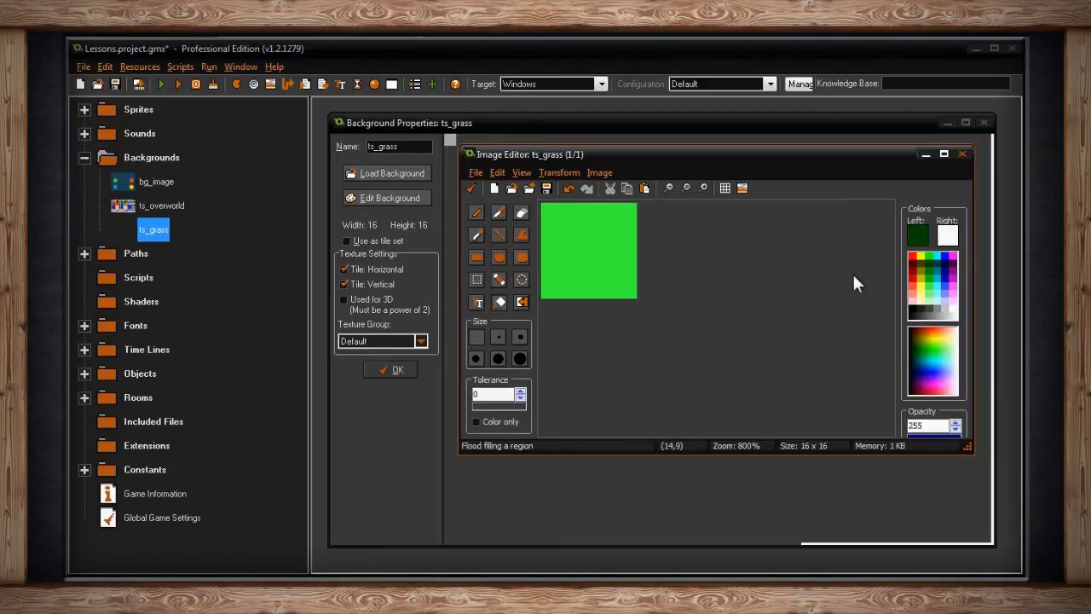
{"action": "left_click", "coordinate": [476, 212]}
{"action": "left_click", "coordinate": [549, 211]}
{"action": "left_click", "coordinate": [543, 235]}
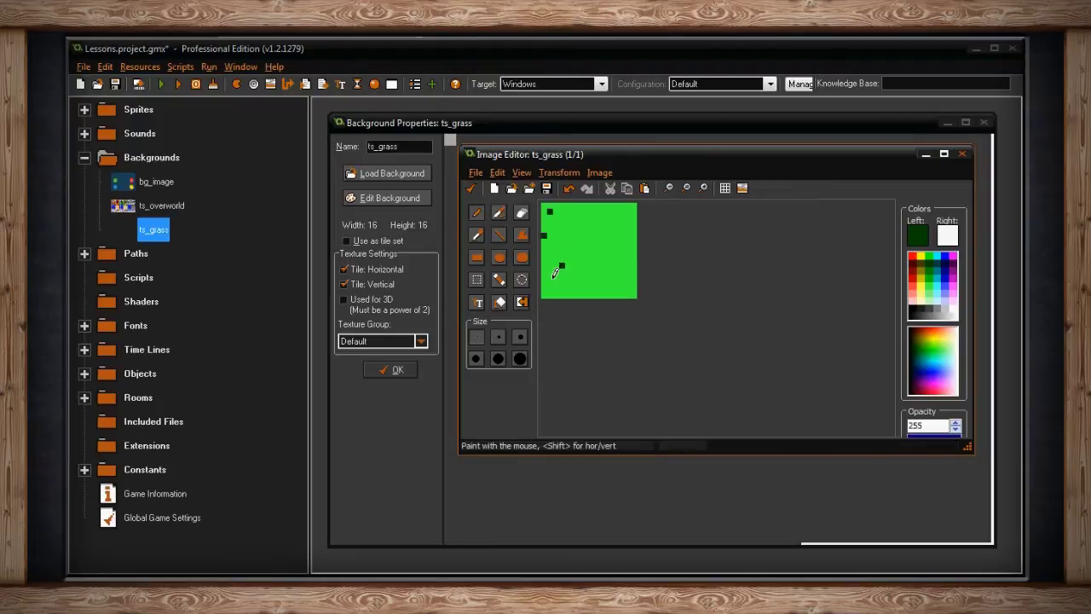
{"action": "left_click", "coordinate": [579, 223]}
{"action": "left_click", "coordinate": [594, 223]}
{"action": "left_click", "coordinate": [622, 238]}
{"action": "left_click", "coordinate": [621, 260]}
{"action": "left_click", "coordinate": [603, 268]}
{"action": "left_click", "coordinate": [561, 266]}
{"action": "left_click", "coordinate": [553, 277]}
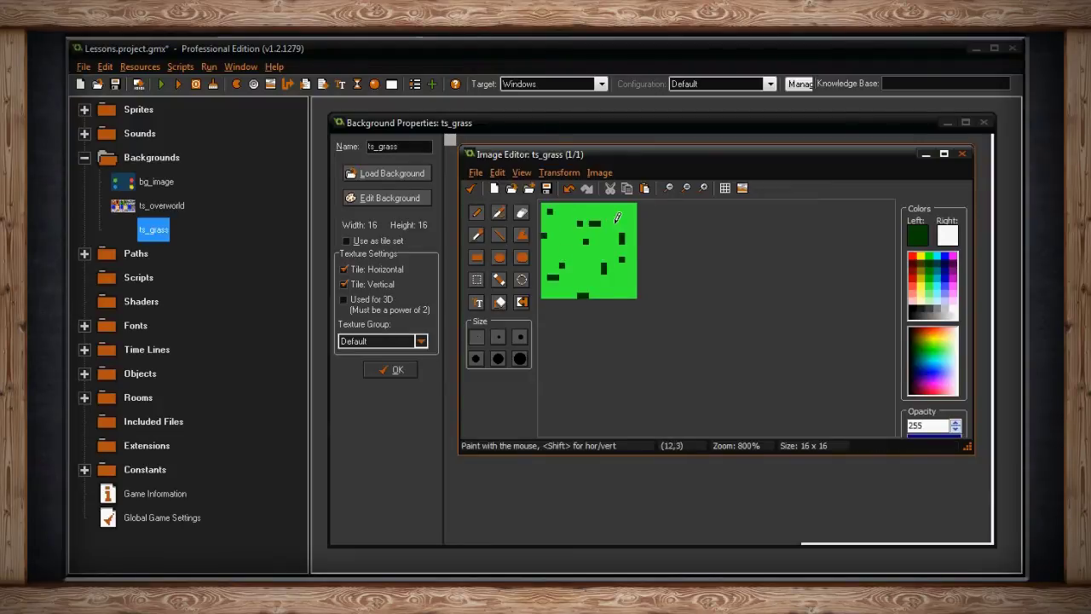
{"action": "left_click", "coordinate": [470, 187]}
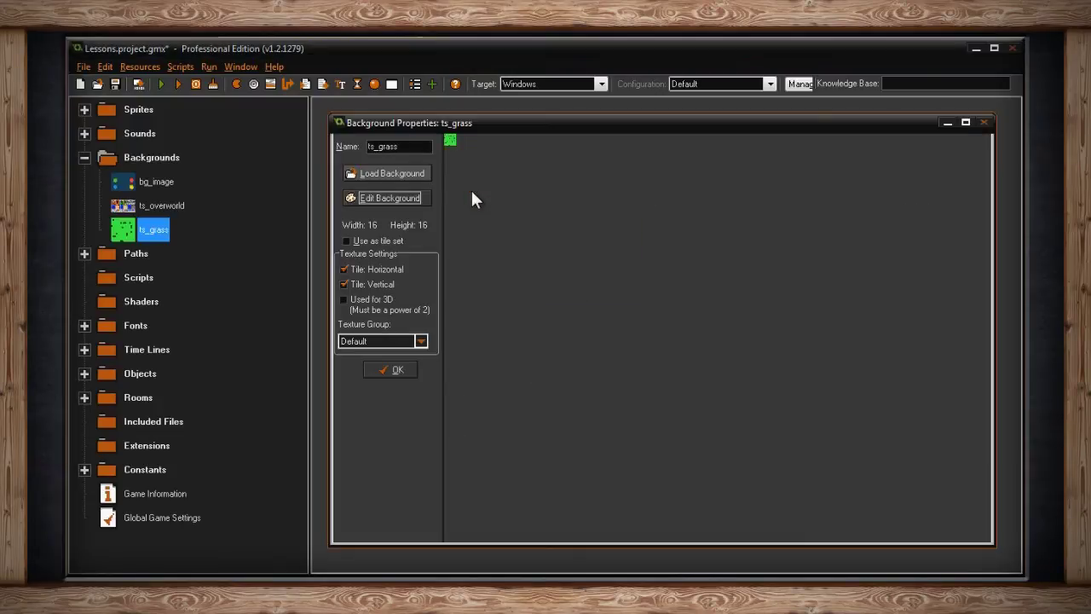
{"action": "left_click", "coordinate": [375, 372]}
Open the rm_tiles room for tile placement and choose ts_overworld as its tile set.
{"action": "left_click", "coordinate": [85, 397]}
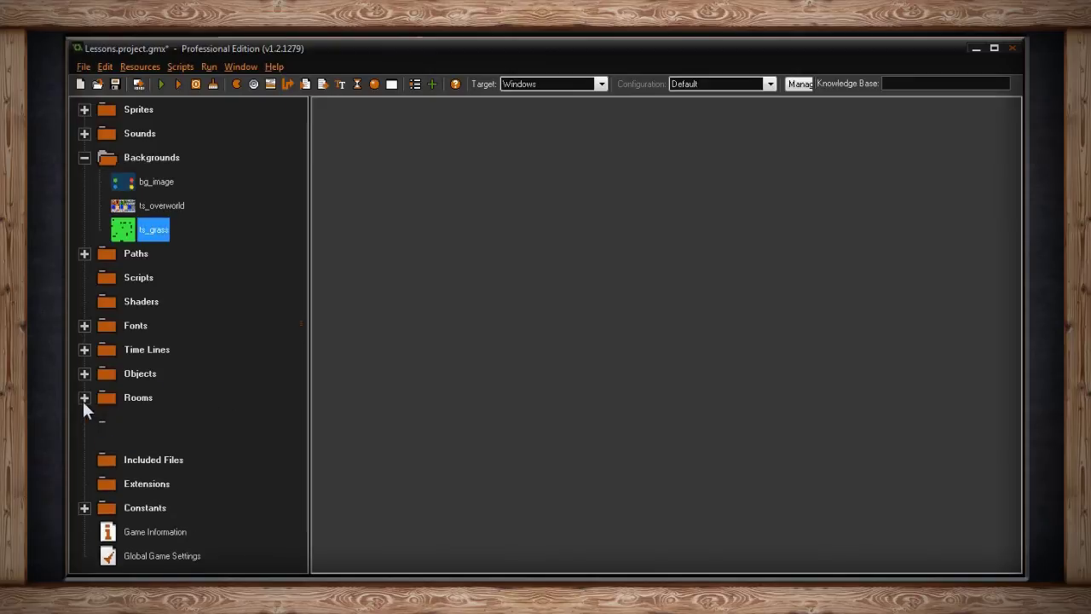
{"action": "double_click", "coordinate": [150, 443]}
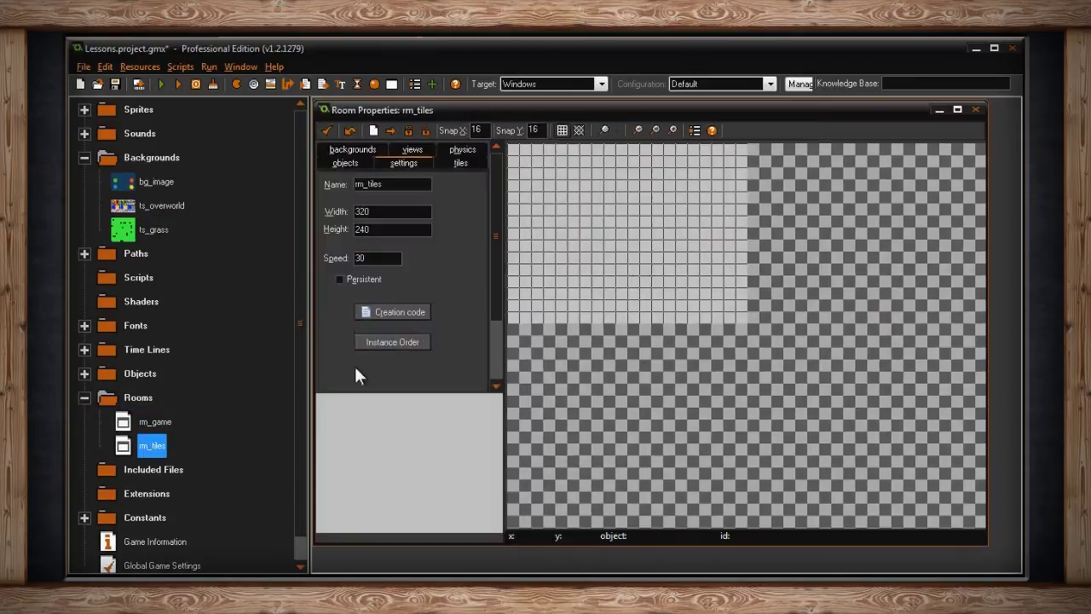
{"action": "left_click", "coordinate": [461, 163]}
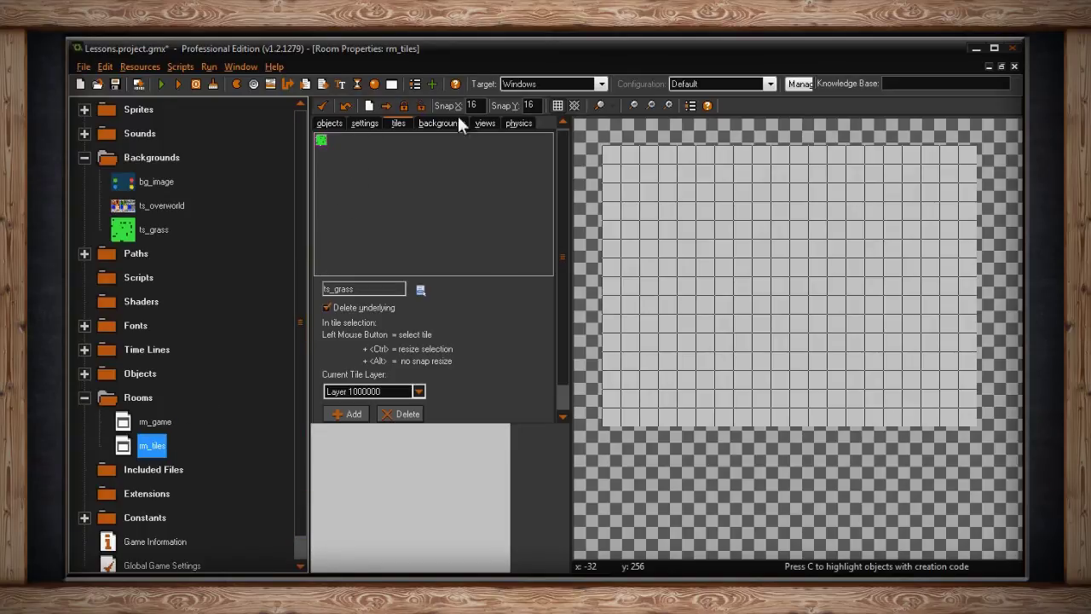
{"action": "left_click", "coordinate": [404, 125]}
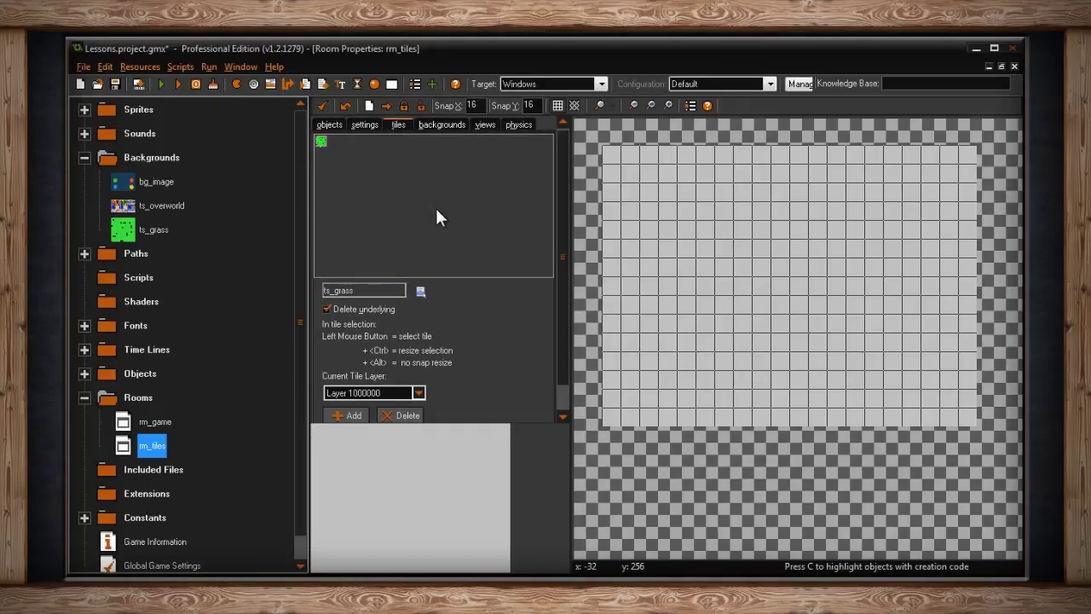
{"action": "left_click", "coordinate": [421, 292]}
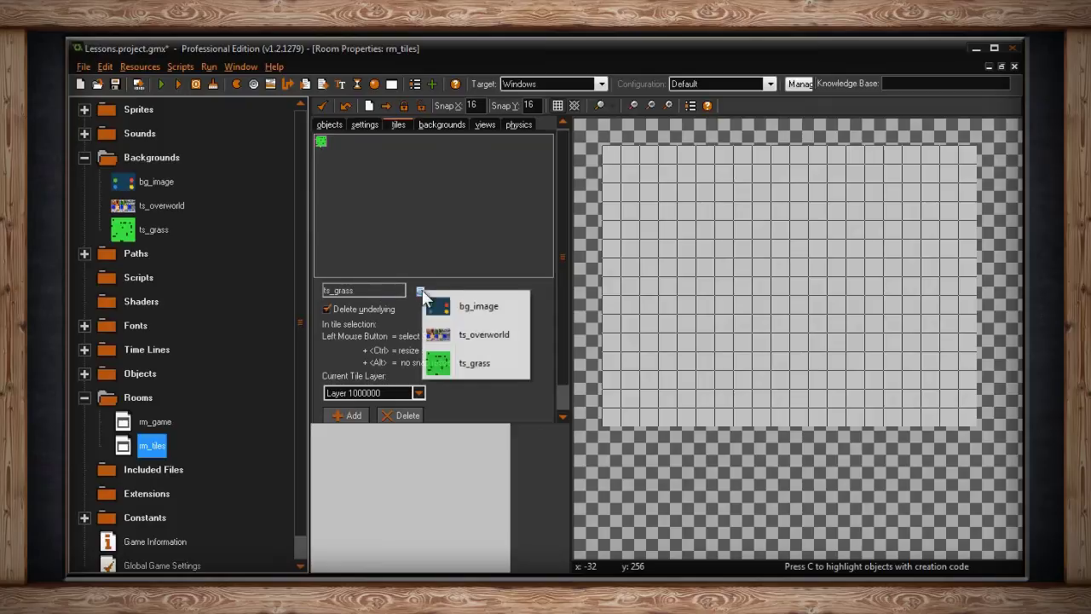
{"action": "left_click", "coordinate": [479, 337]}
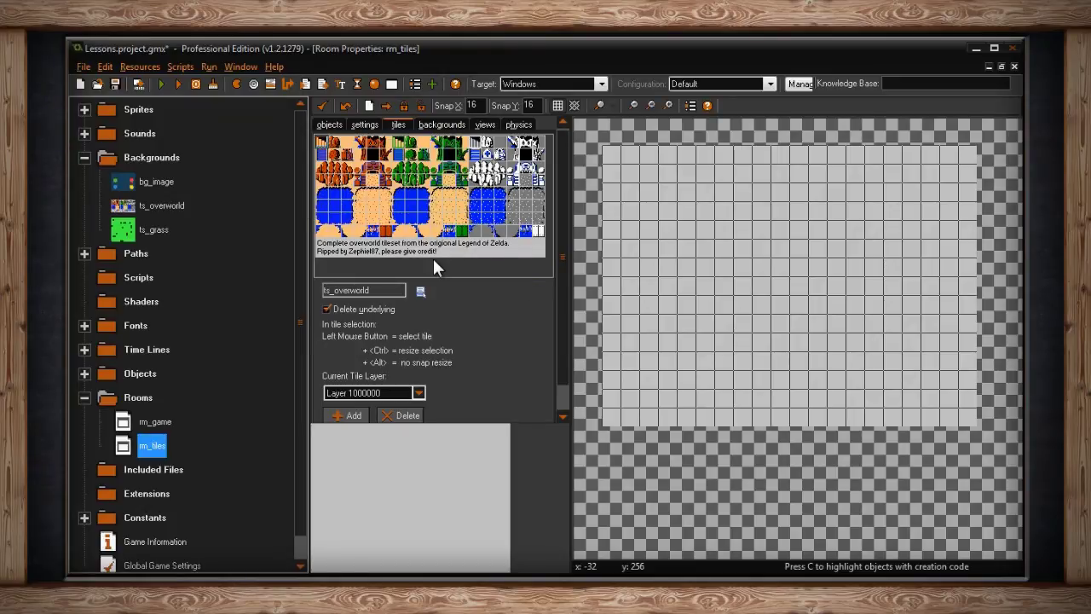
Place the plain sand tile from ts_overworld in the first three cells of the room's top row and along the two rows below.
{"action": "left_click", "coordinate": [372, 182]}
{"action": "left_click", "coordinate": [362, 146]}
{"action": "left_click", "coordinate": [372, 153]}
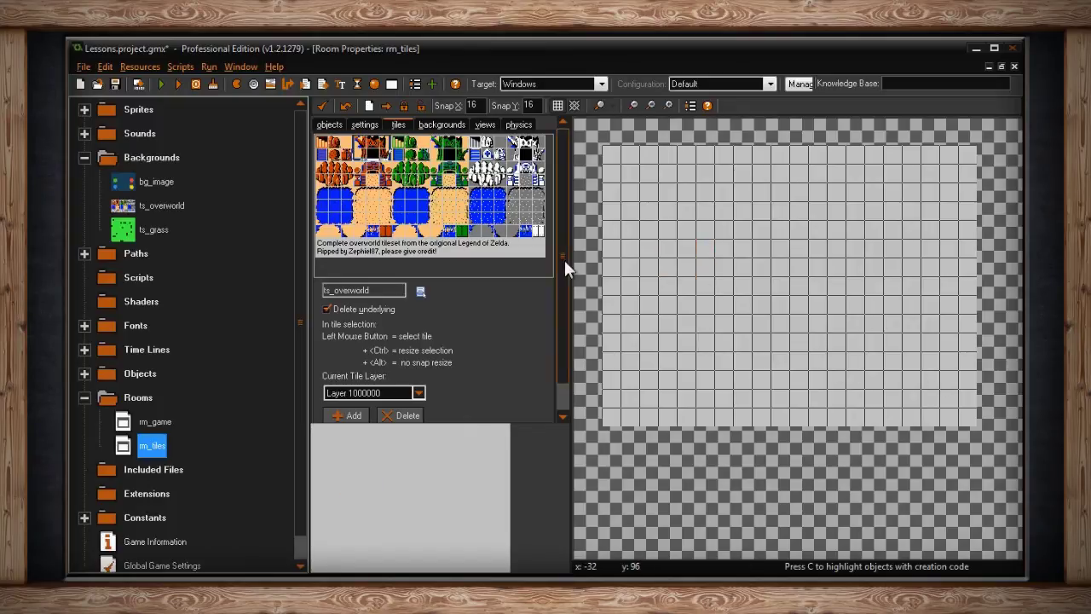
{"action": "left_click", "coordinate": [352, 147]}
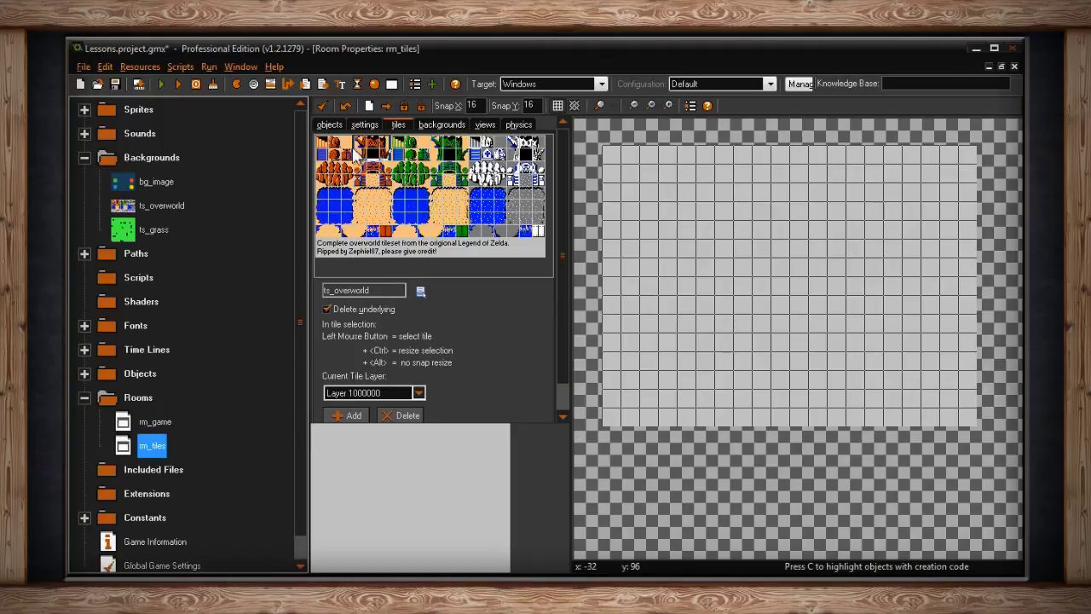
{"action": "left_click", "coordinate": [615, 158]}
{"action": "left_click", "coordinate": [634, 159]}
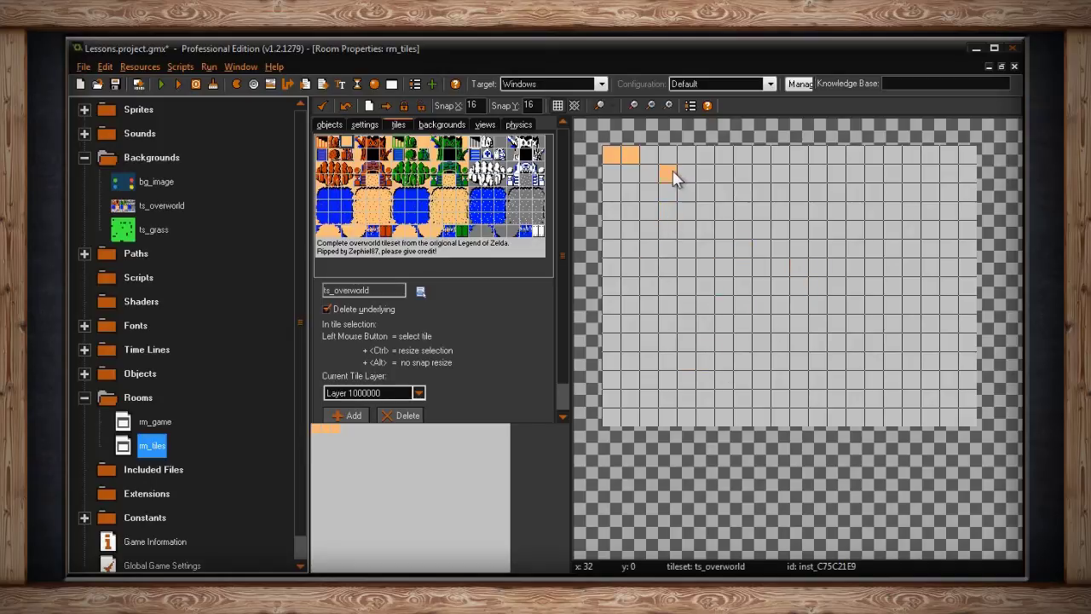
{"action": "left_click", "coordinate": [649, 159]}
{"action": "mouse_move", "coordinate": [616, 175]}
{"action": "left_mouse_down"}
{"action": "mouse_move", "coordinate": [875, 168]}
{"action": "mouse_move", "coordinate": [931, 169]}
{"action": "mouse_move", "coordinate": [960, 185]}
{"action": "mouse_move", "coordinate": [615, 197]}
{"action": "left_mouse_up"}
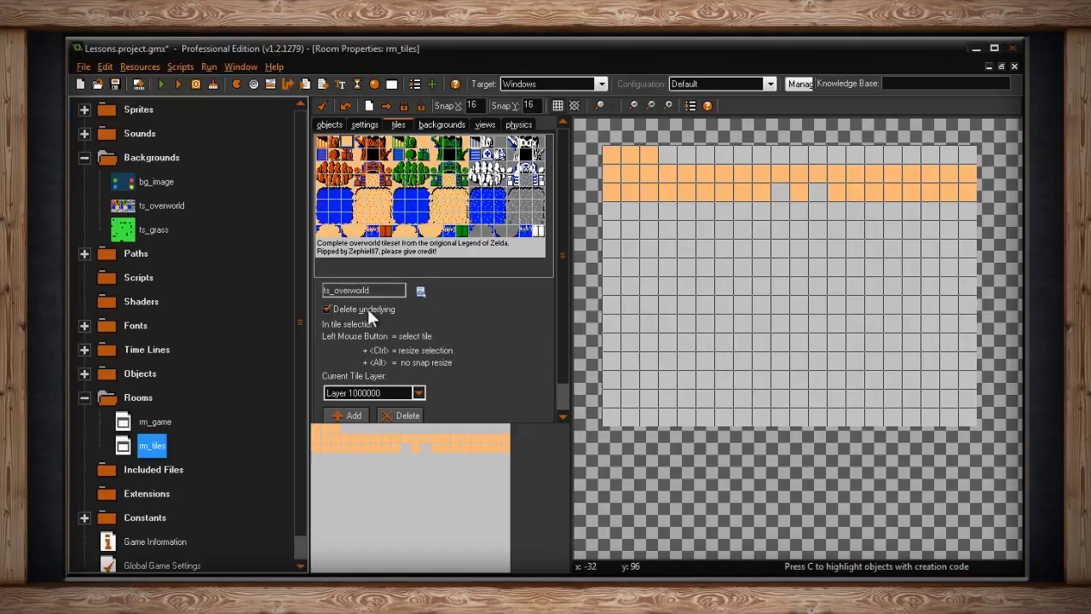
Toggle the Delete underlying option off and back on and place a sand tile over an existing one in the third row.
{"action": "double_click", "coordinate": [326, 310]}
{"action": "left_click", "coordinate": [763, 199]}
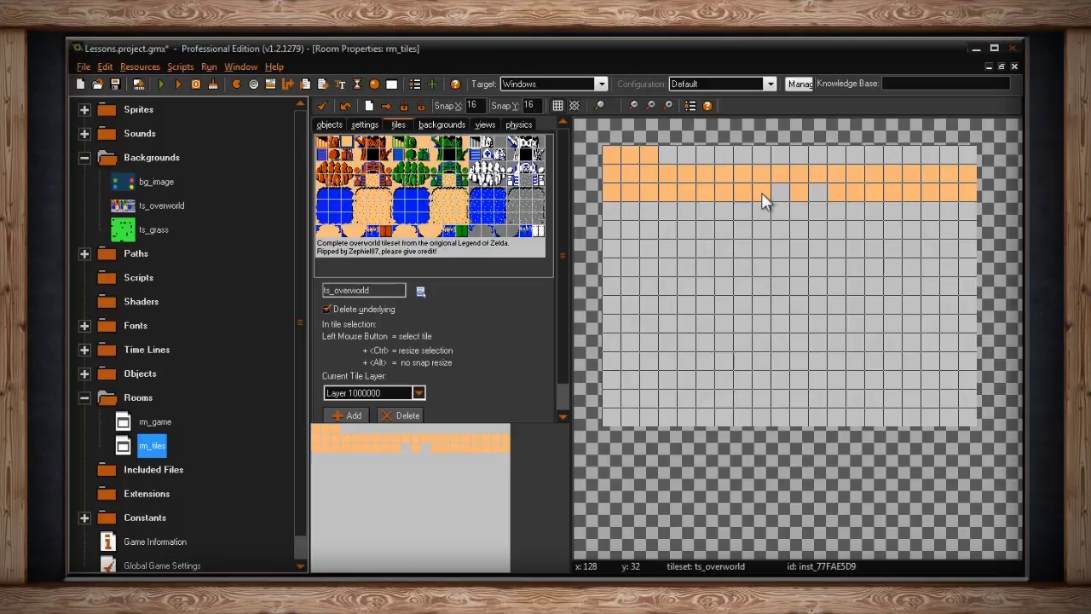
Place a sand tile in the empty cell at x 128, y 80 and delete that single tile.
{"action": "left_click", "coordinate": [763, 252]}
{"action": "right_click", "coordinate": [763, 253]}
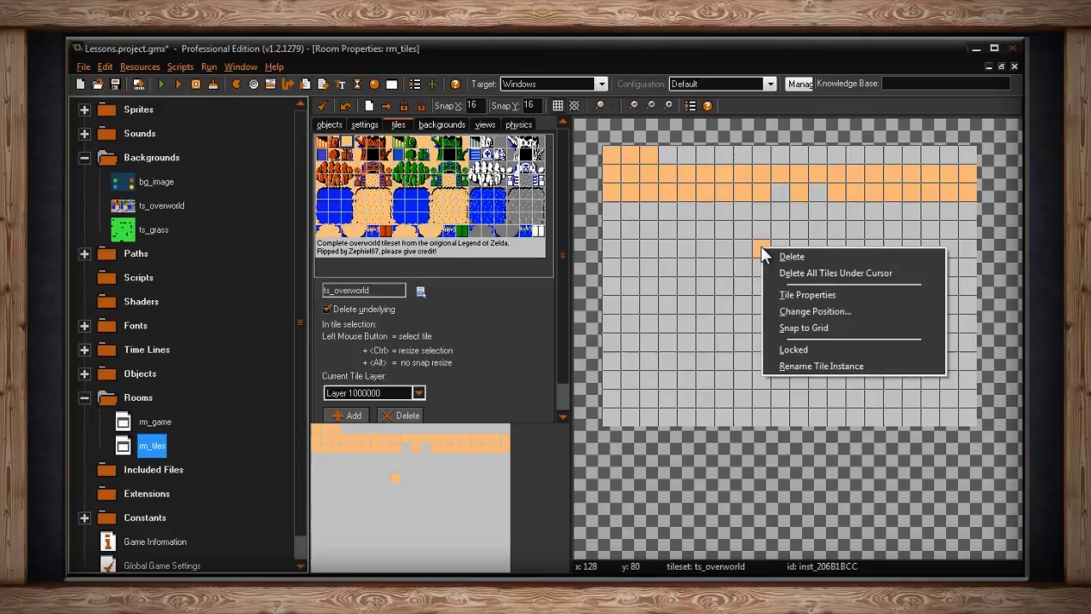
{"action": "left_click", "coordinate": [786, 255]}
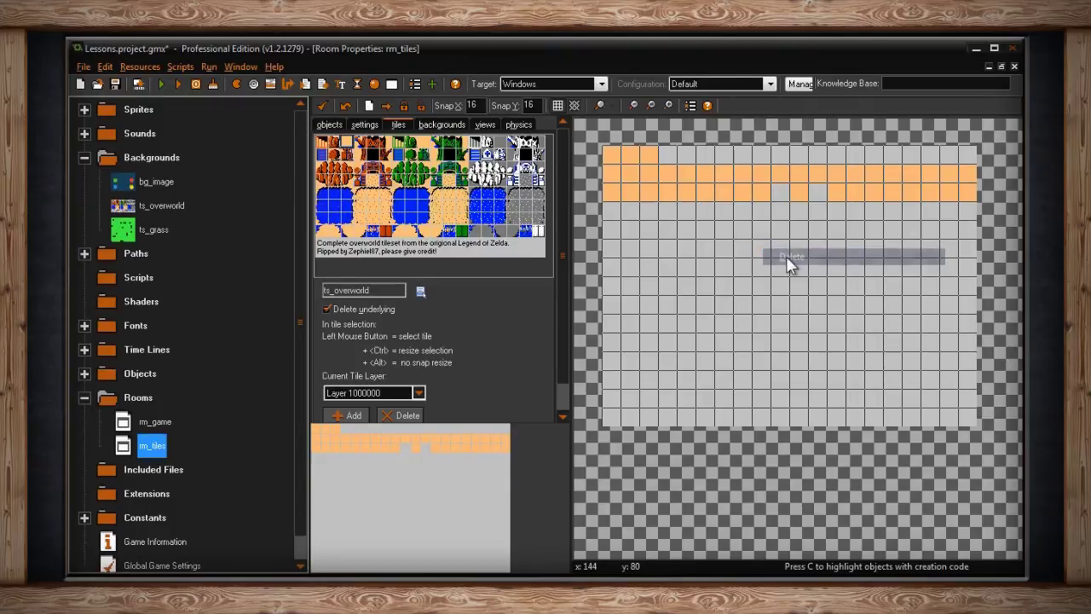
Place another sand tile at x 128, y 80 and delete all tiles stacked at that spot.
{"action": "left_click", "coordinate": [764, 247]}
{"action": "right_click", "coordinate": [765, 248]}
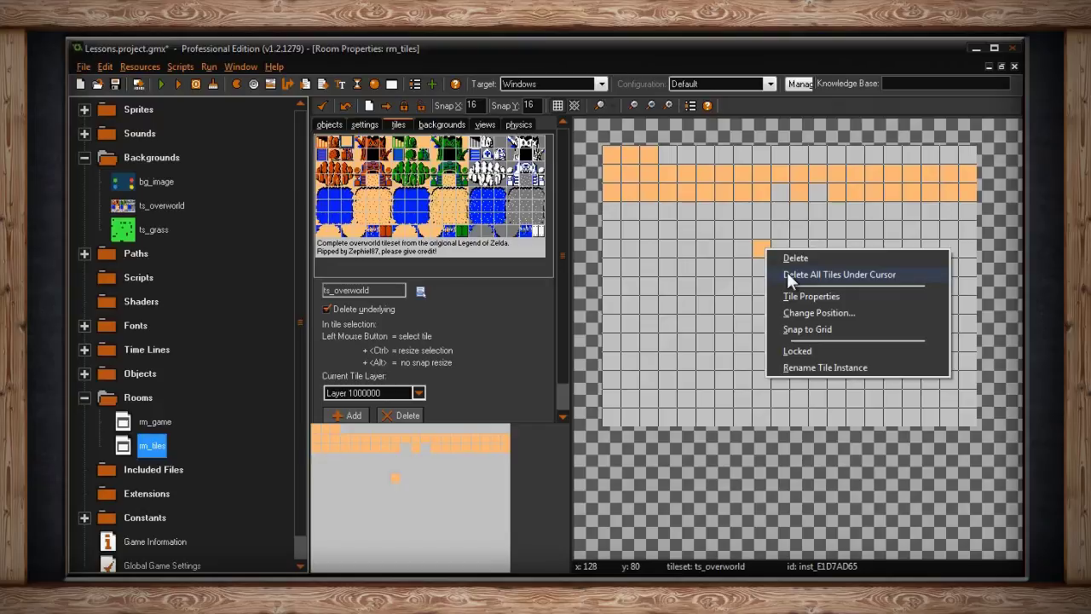
{"action": "left_click", "coordinate": [786, 273]}
Place a sand tile at x 128, y 80 and open its tile properties, moving the dialog over the room.
{"action": "left_click", "coordinate": [762, 249]}
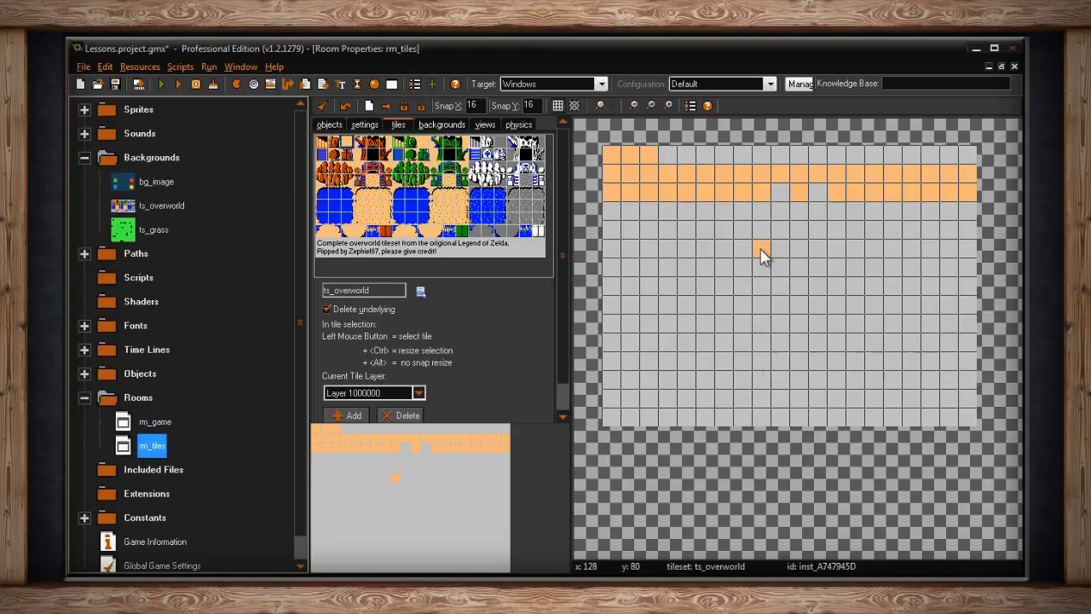
{"action": "right_click", "coordinate": [763, 253]}
{"action": "left_click", "coordinate": [797, 297]}
{"action": "left_click_drag", "start_coordinate": [574, 218], "coordinate": [754, 214]}
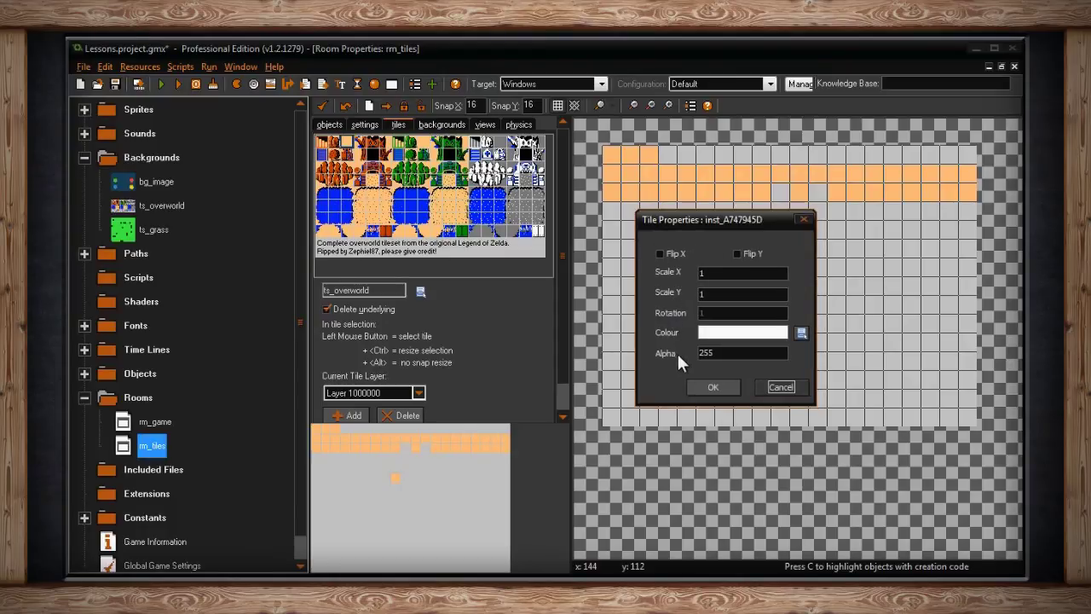
Cancel the tile properties and change the sand tile's X position to 96.
{"action": "left_click", "coordinate": [779, 385]}
{"action": "right_click", "coordinate": [762, 248]}
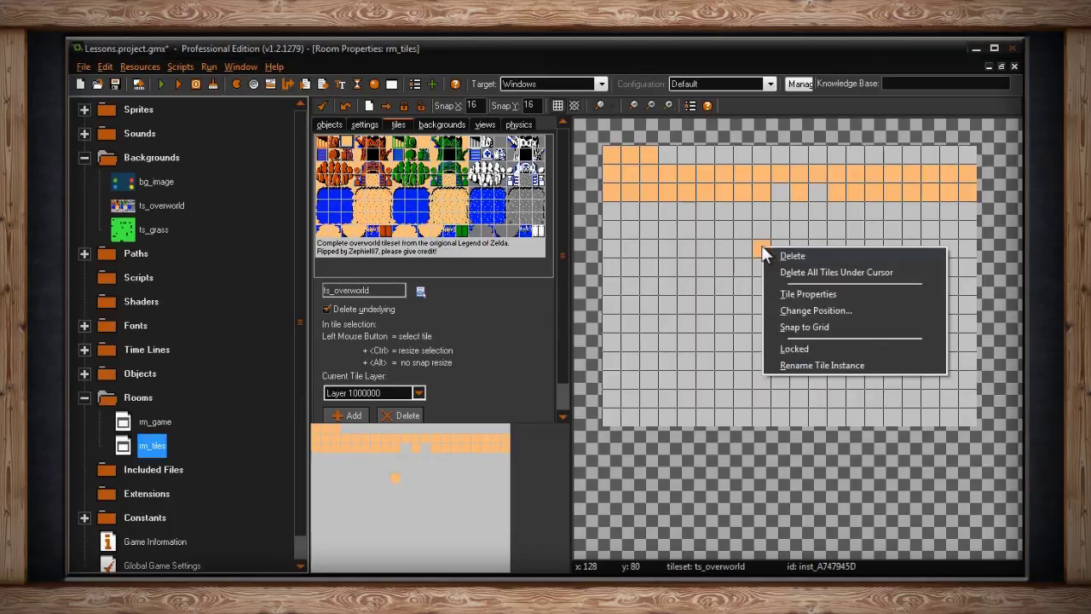
{"action": "left_click", "coordinate": [796, 312]}
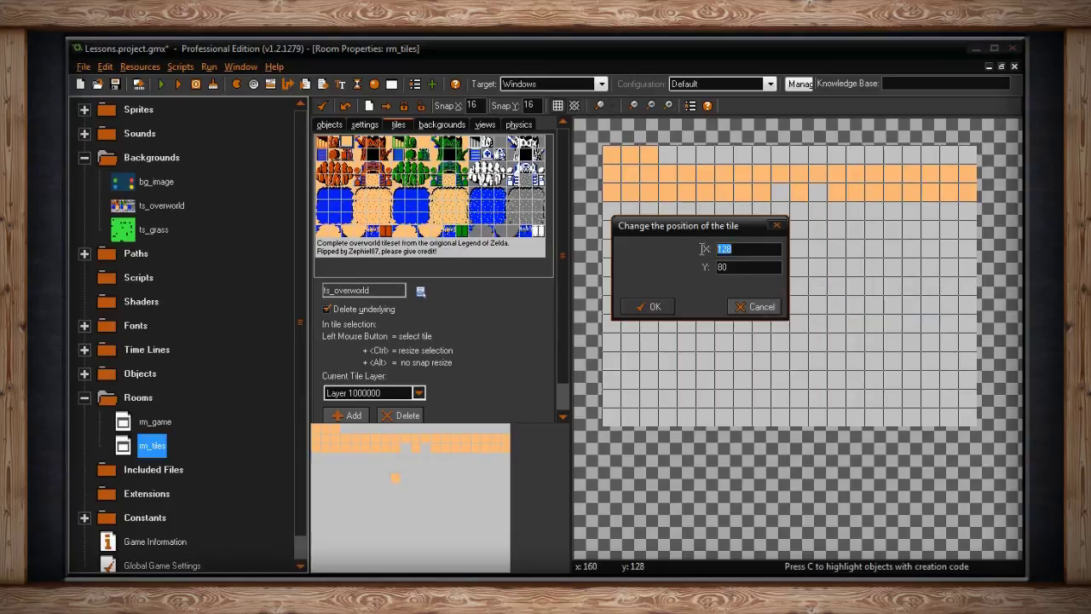
{"action": "type", "text": "96"}
{"action": "key", "text": "Return"}
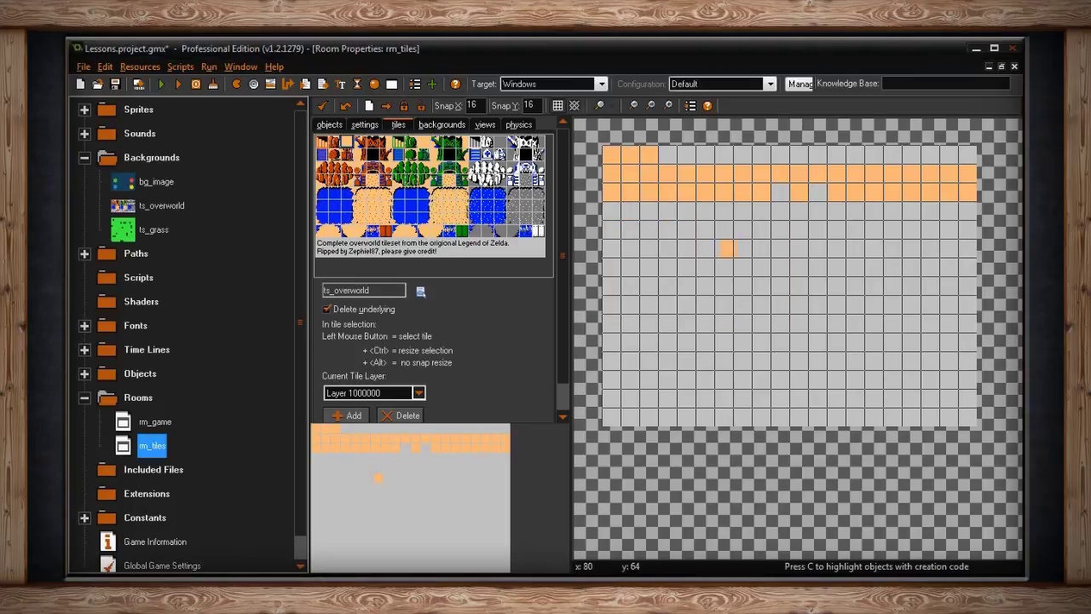
Lock the sand tile at x 96, y 80, and open its rename dialog, closing it without entering a name.
{"action": "right_click", "coordinate": [733, 257]}
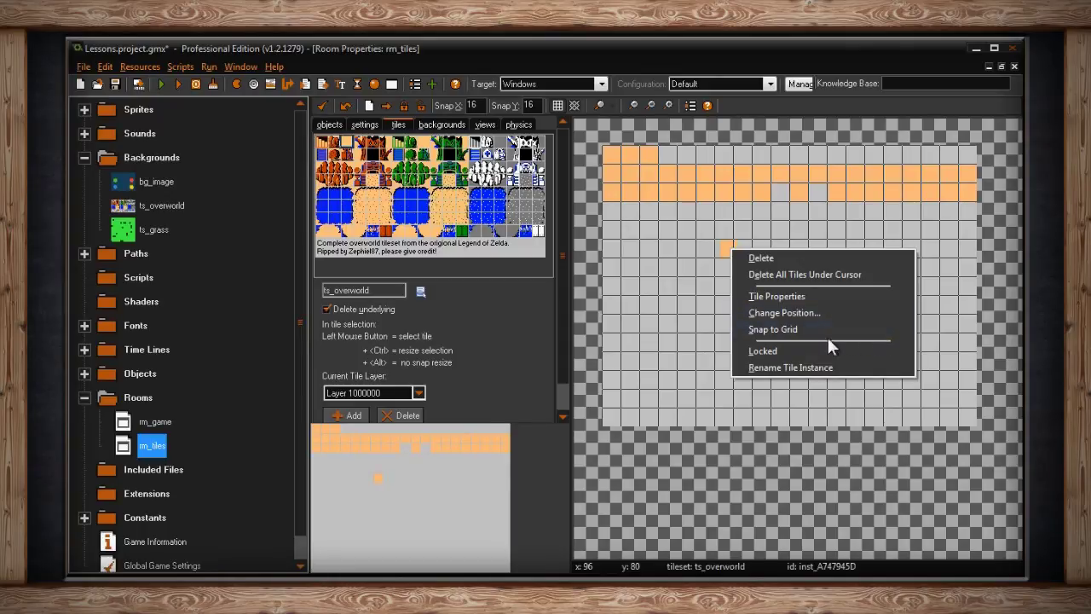
{"action": "left_click", "coordinate": [791, 350]}
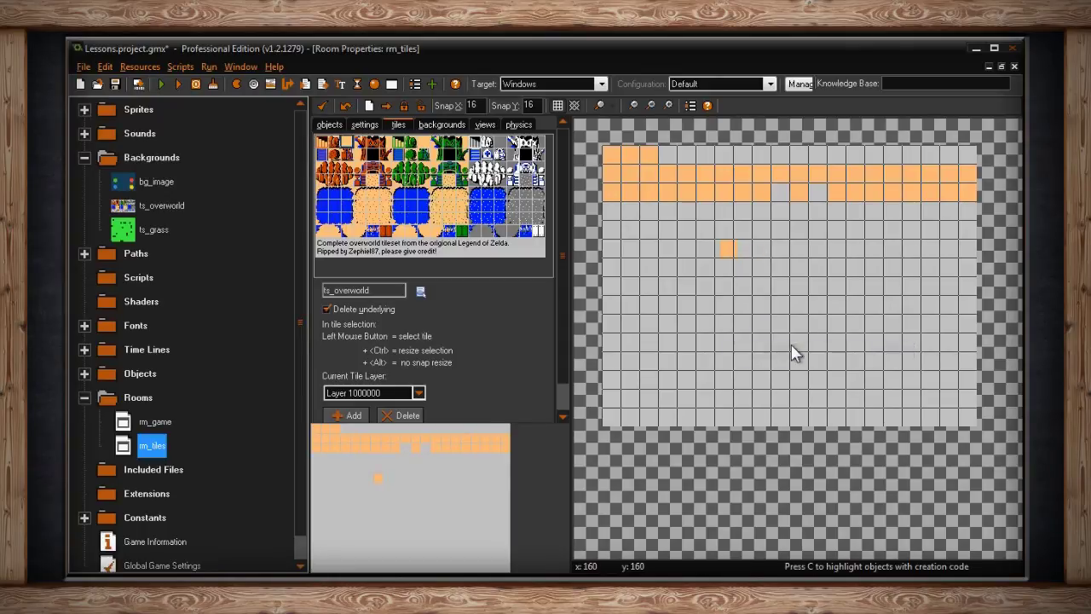
{"action": "right_click", "coordinate": [726, 247]}
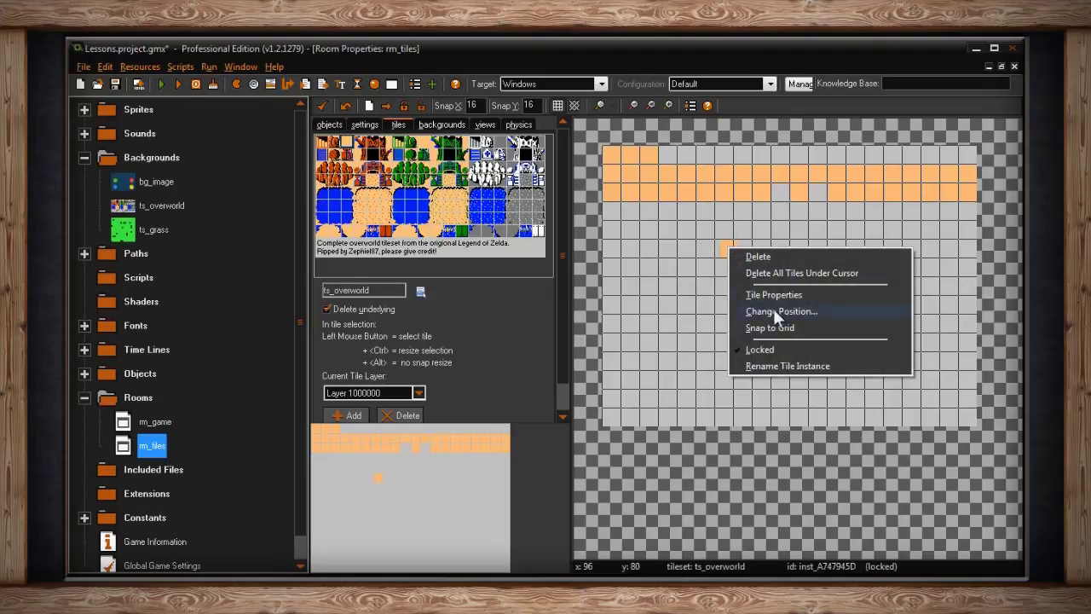
{"action": "left_click", "coordinate": [792, 365]}
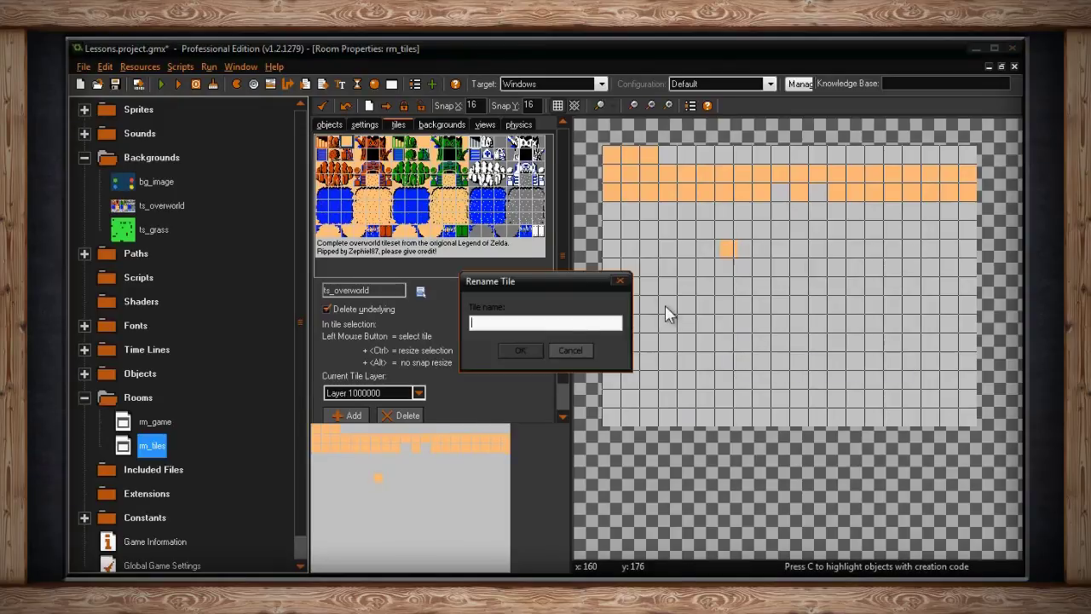
{"action": "left_click", "coordinate": [625, 281]}
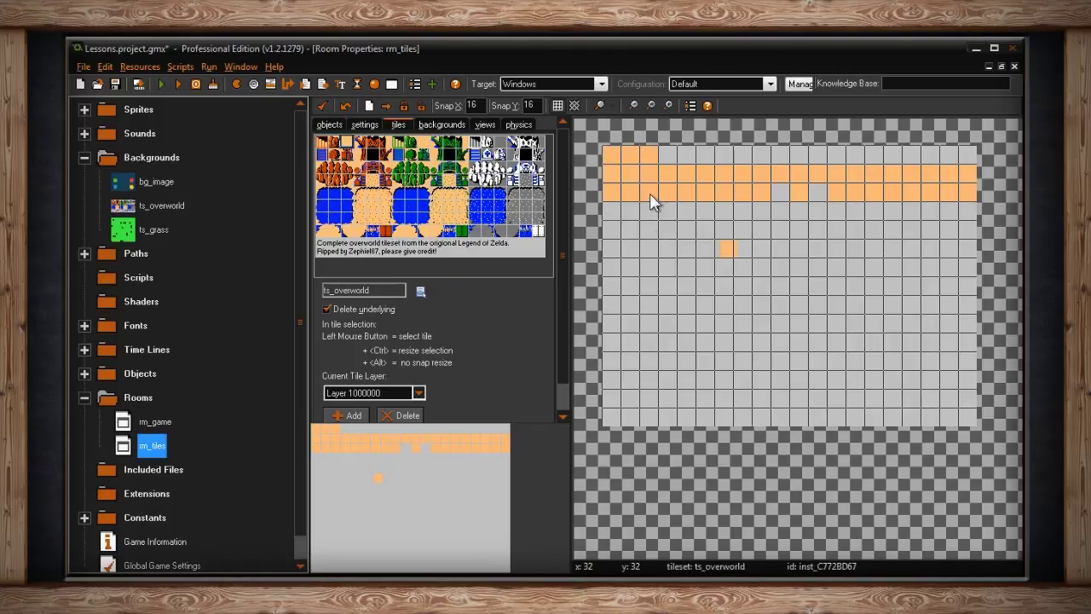
Erase the third-row tiles from x 32 to the room's far edge, and unlock and delete the sand tile at x 96, y 80.
{"action": "right_click_drag", "start_coordinate": [652, 202], "coordinate": [968, 193]}
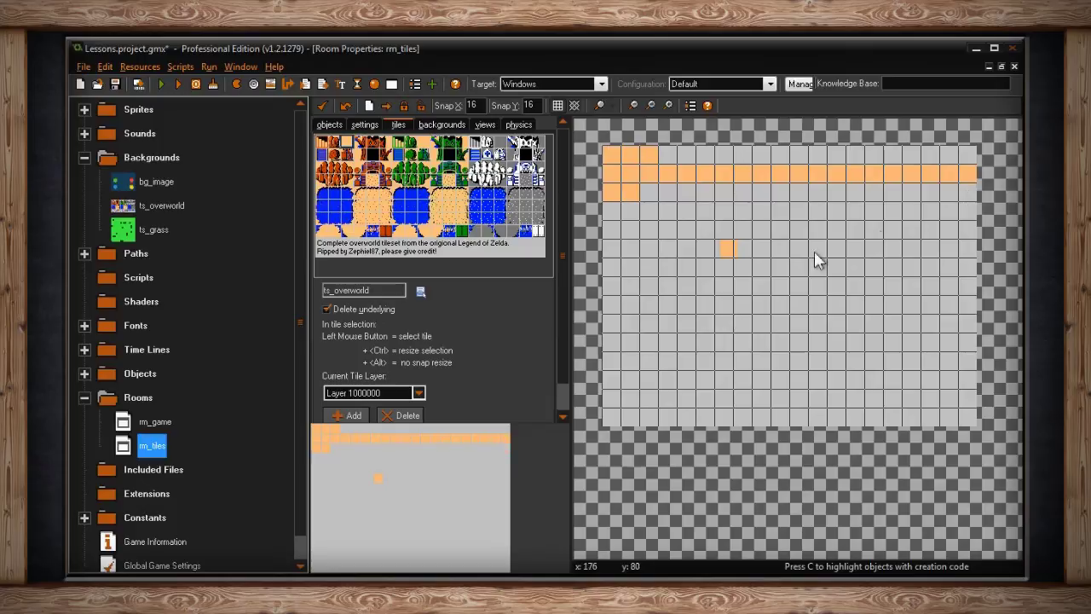
{"action": "right_click", "coordinate": [730, 250]}
{"action": "left_click", "coordinate": [761, 343]}
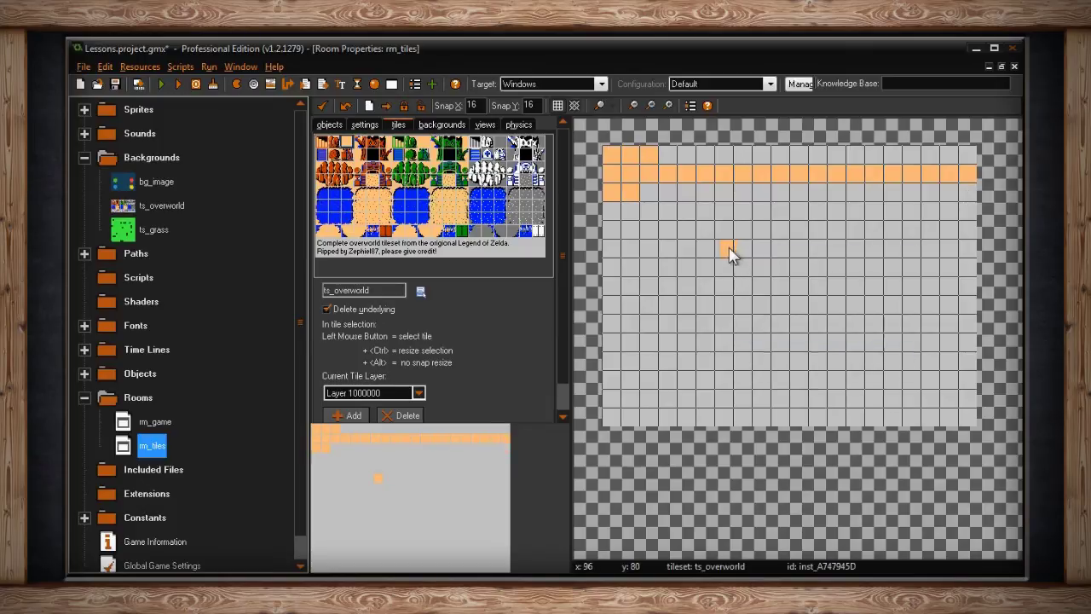
{"action": "right_click", "coordinate": [729, 249]}
{"action": "left_click", "coordinate": [741, 256]}
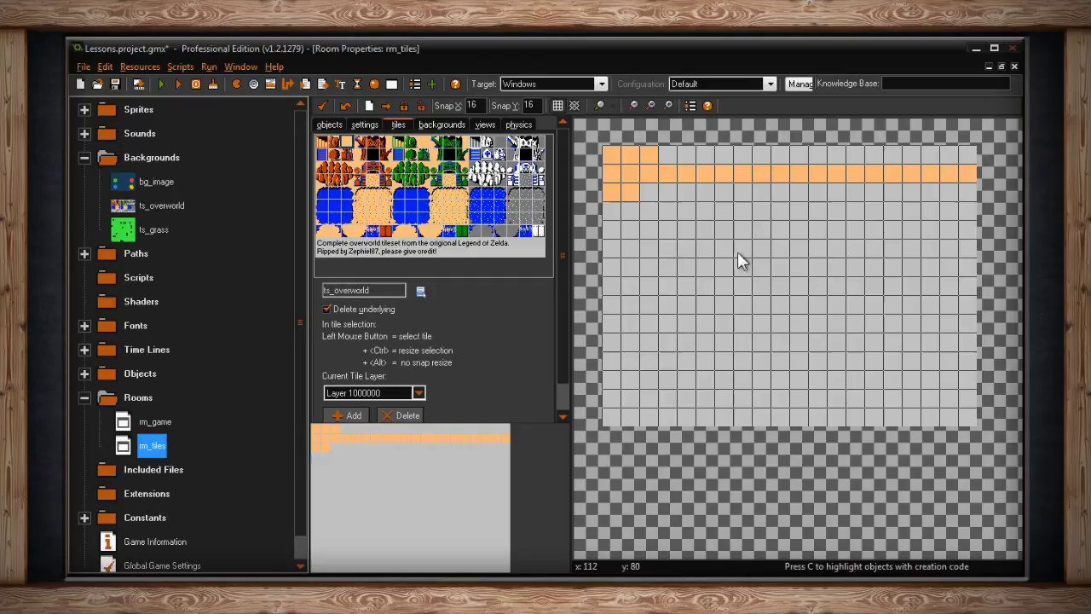
Fill all remaining empty cells of the room with sand tiles and select the plain water tile in the tileset.
{"action": "mouse_move", "coordinate": [670, 154]}
{"action": "left_mouse_down"}
{"action": "mouse_move", "coordinate": [945, 153]}
{"action": "mouse_move", "coordinate": [972, 181]}
{"action": "mouse_move", "coordinate": [659, 189]}
{"action": "mouse_move", "coordinate": [561, 250]}
{"action": "mouse_move", "coordinate": [937, 210]}
{"action": "mouse_move", "coordinate": [735, 230]}
{"action": "mouse_move", "coordinate": [866, 251]}
{"action": "mouse_move", "coordinate": [694, 263]}
{"action": "mouse_move", "coordinate": [853, 285]}
{"action": "mouse_move", "coordinate": [766, 304]}
{"action": "mouse_move", "coordinate": [830, 324]}
{"action": "mouse_move", "coordinate": [690, 336]}
{"action": "mouse_move", "coordinate": [809, 309]}
{"action": "mouse_move", "coordinate": [662, 362]}
{"action": "mouse_move", "coordinate": [613, 424]}
{"action": "mouse_move", "coordinate": [976, 362]}
{"action": "mouse_move", "coordinate": [613, 401]}
{"action": "mouse_move", "coordinate": [784, 403]}
{"action": "mouse_move", "coordinate": [674, 364]}
{"action": "mouse_move", "coordinate": [783, 415]}
{"action": "left_mouse_up"}
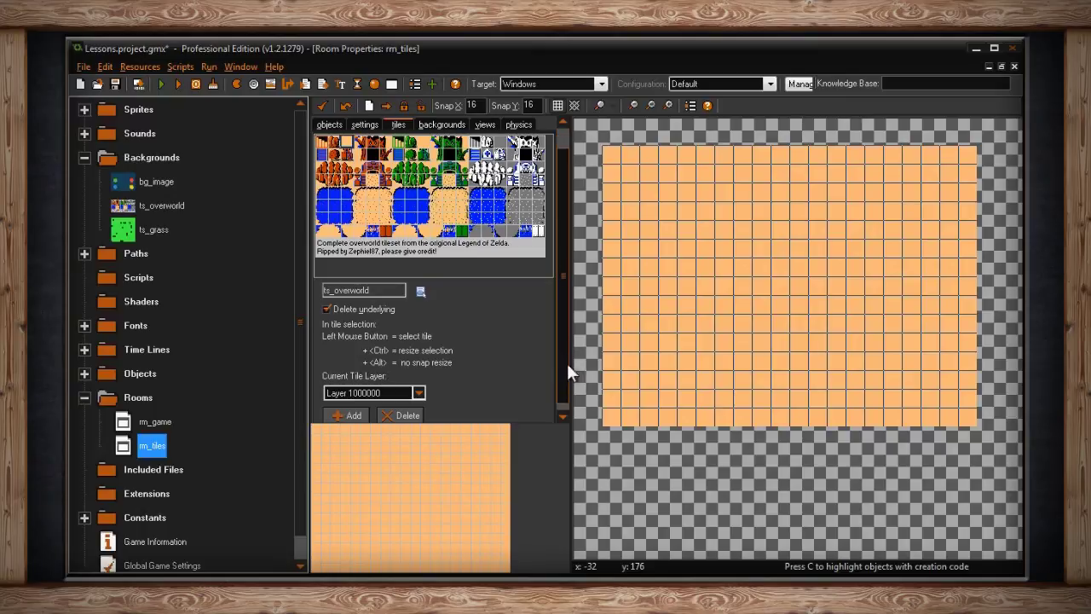
{"action": "scroll", "coordinate": [567, 363], "scroll_direction": "down", "scroll_amount": 1}
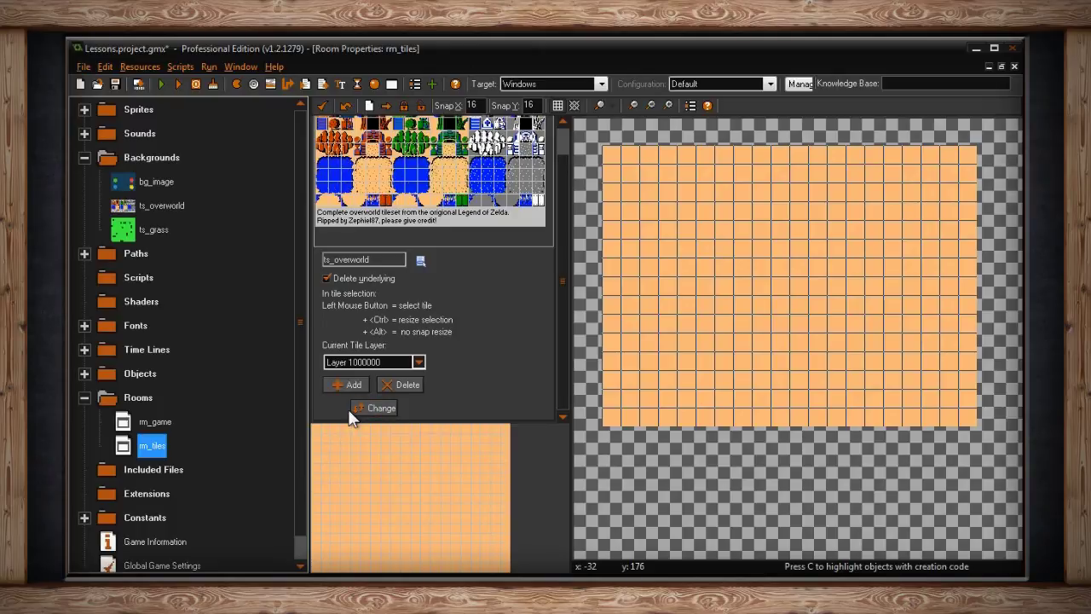
{"action": "left_click", "coordinate": [406, 173]}
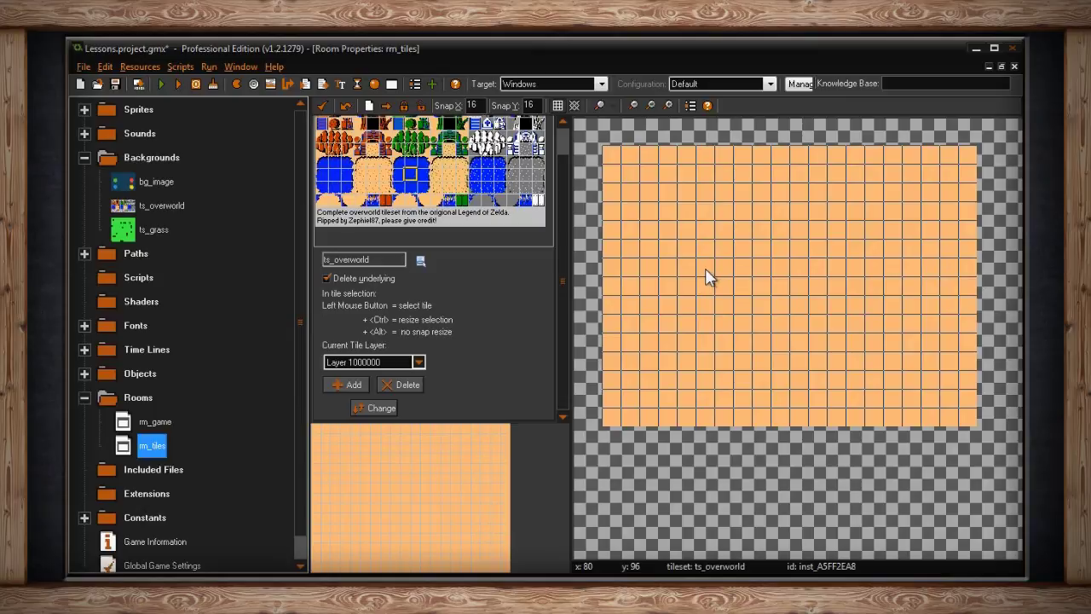
Add a new tile layer with a depth of 900000 and keep it as the current tile layer.
{"action": "left_click", "coordinate": [350, 383]}
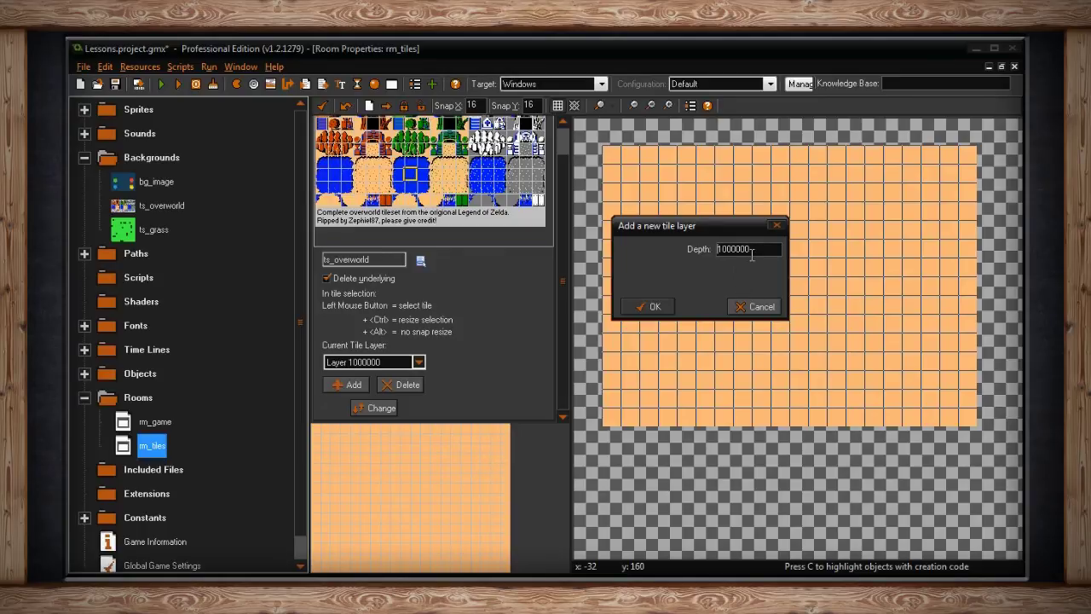
{"action": "left_click_drag", "start_coordinate": [752, 250], "coordinate": [705, 251]}
{"action": "type", "text": "0"}
{"action": "left_click_drag", "start_coordinate": [730, 250], "coordinate": [704, 250]}
{"action": "type", "text": "900000"}
{"action": "left_click", "coordinate": [662, 303]}
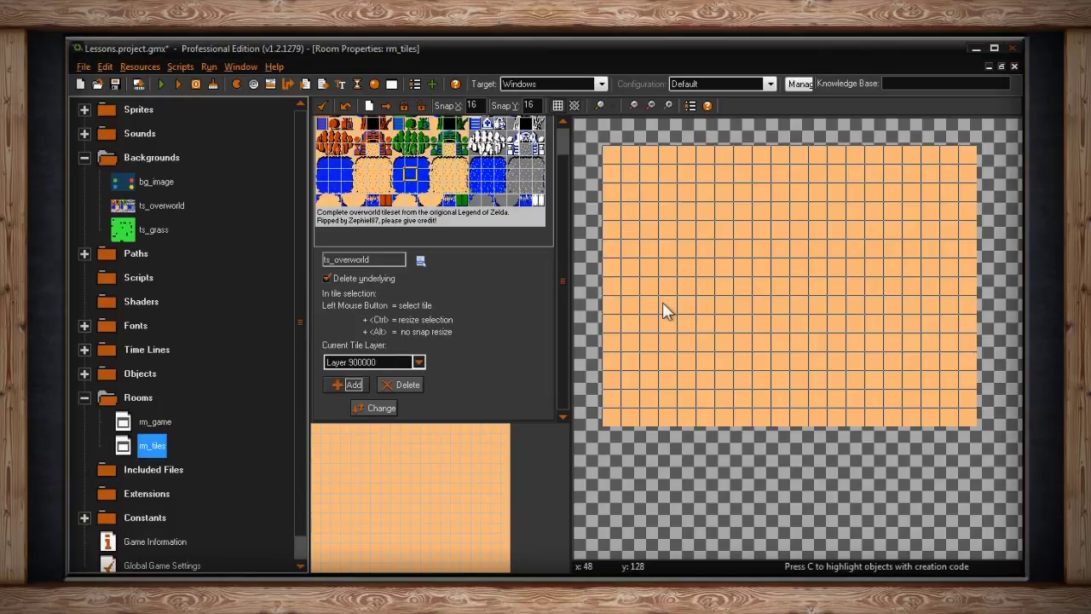
{"action": "left_click", "coordinate": [418, 361]}
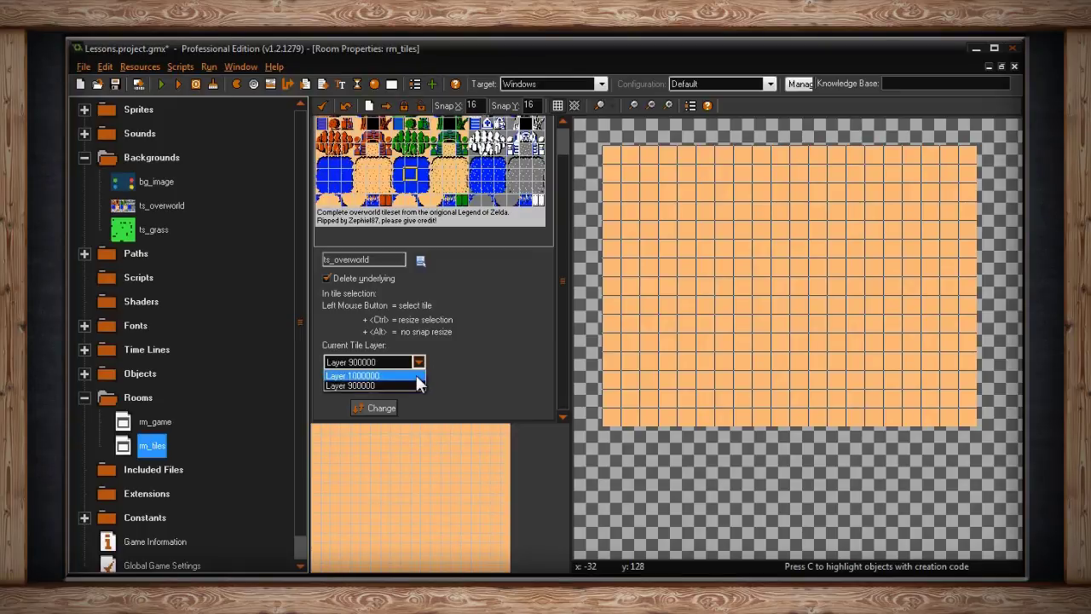
{"action": "left_click", "coordinate": [417, 384]}
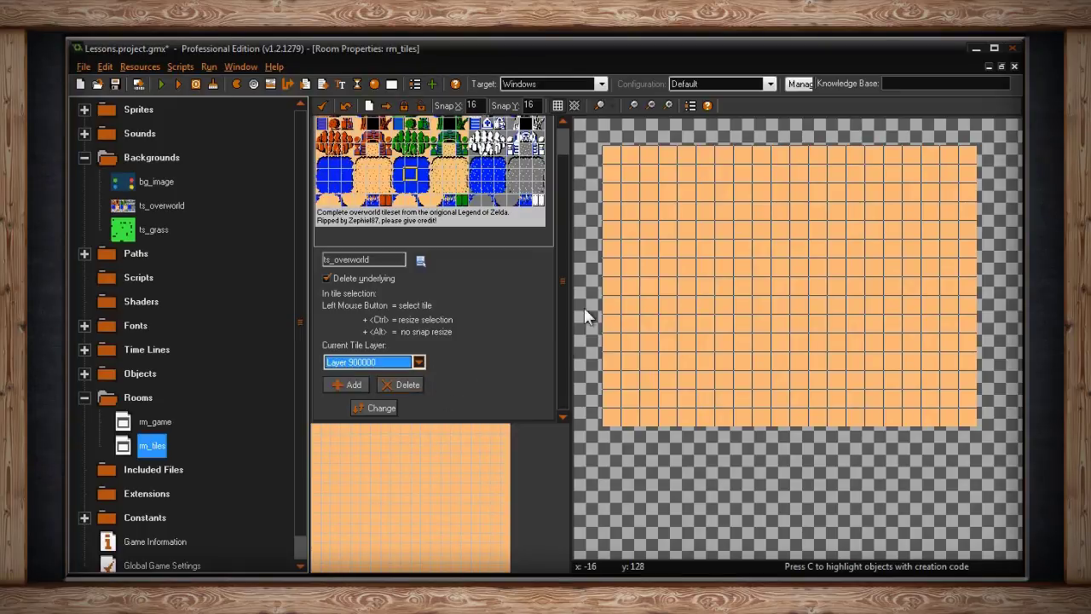
Place green bush tiles in eight vertical pairs at y 80 and 96, in every second column from x 32 to x 256.
{"action": "left_click_drag", "start_coordinate": [566, 308], "coordinate": [563, 244]}
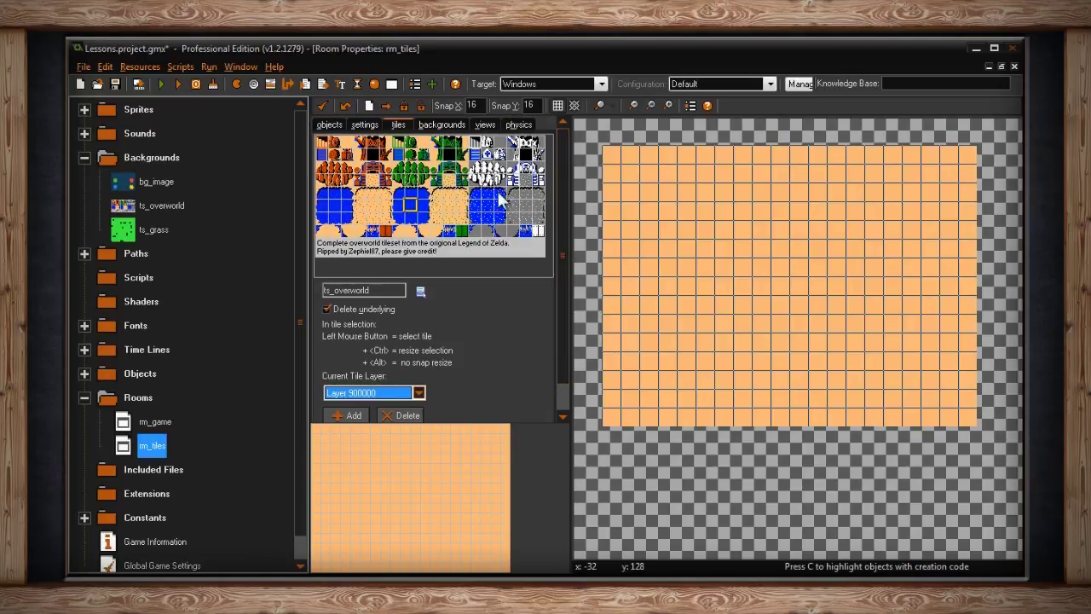
{"action": "left_click", "coordinate": [416, 160]}
{"action": "left_click", "coordinate": [649, 250]}
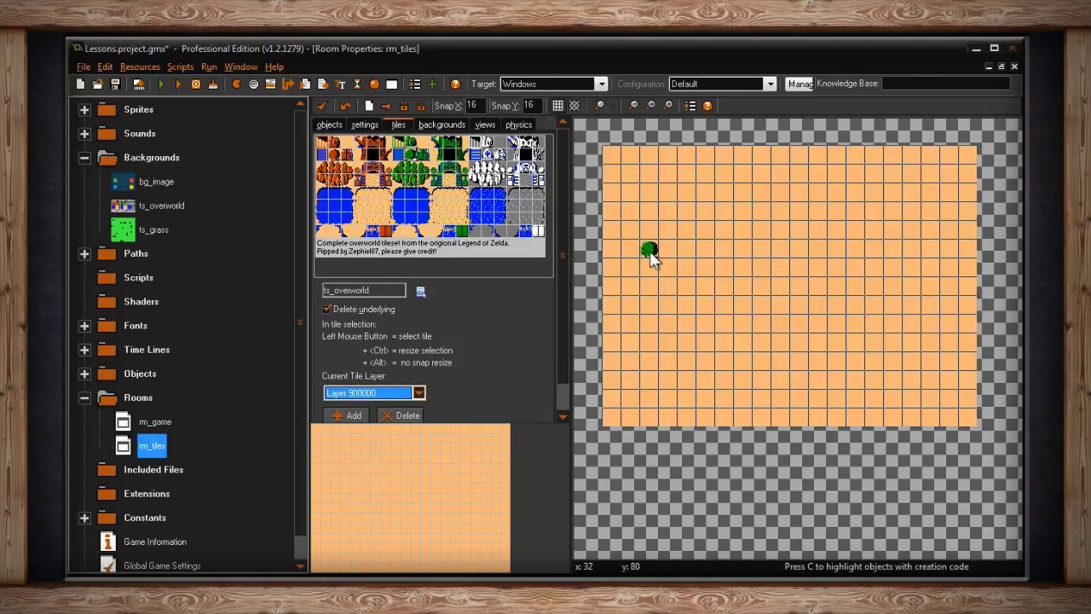
{"action": "left_click", "coordinate": [649, 269]}
{"action": "left_click", "coordinate": [687, 250]}
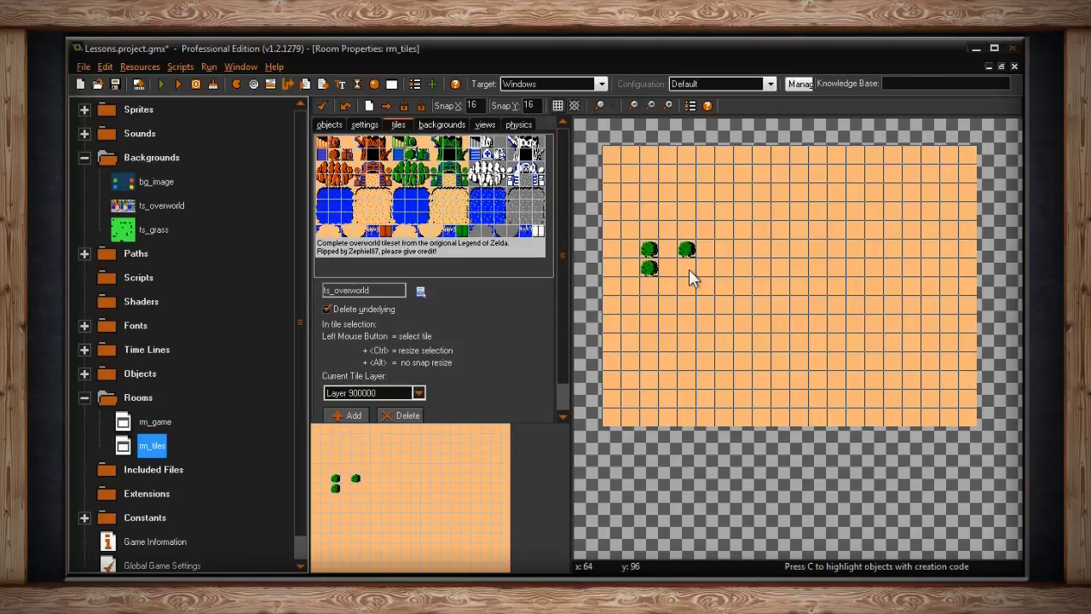
{"action": "left_click", "coordinate": [687, 269]}
{"action": "left_click", "coordinate": [724, 250]}
{"action": "left_click", "coordinate": [724, 268]}
{"action": "left_click", "coordinate": [762, 250]}
{"action": "left_click", "coordinate": [762, 268]}
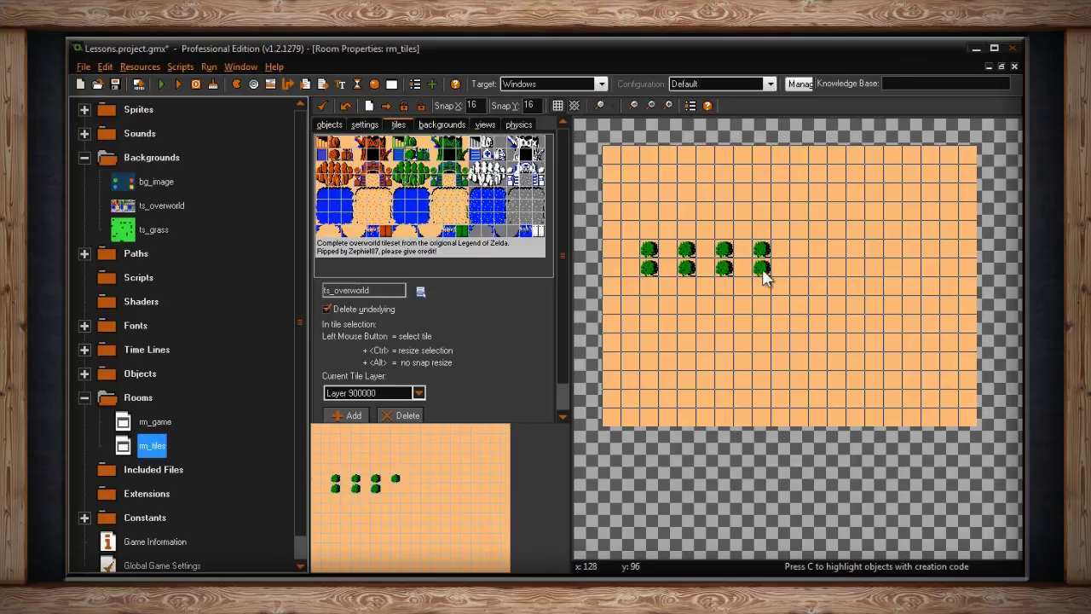
{"action": "left_click", "coordinate": [799, 250]}
{"action": "left_click", "coordinate": [799, 269]}
{"action": "left_click", "coordinate": [837, 250]}
{"action": "left_click", "coordinate": [837, 268]}
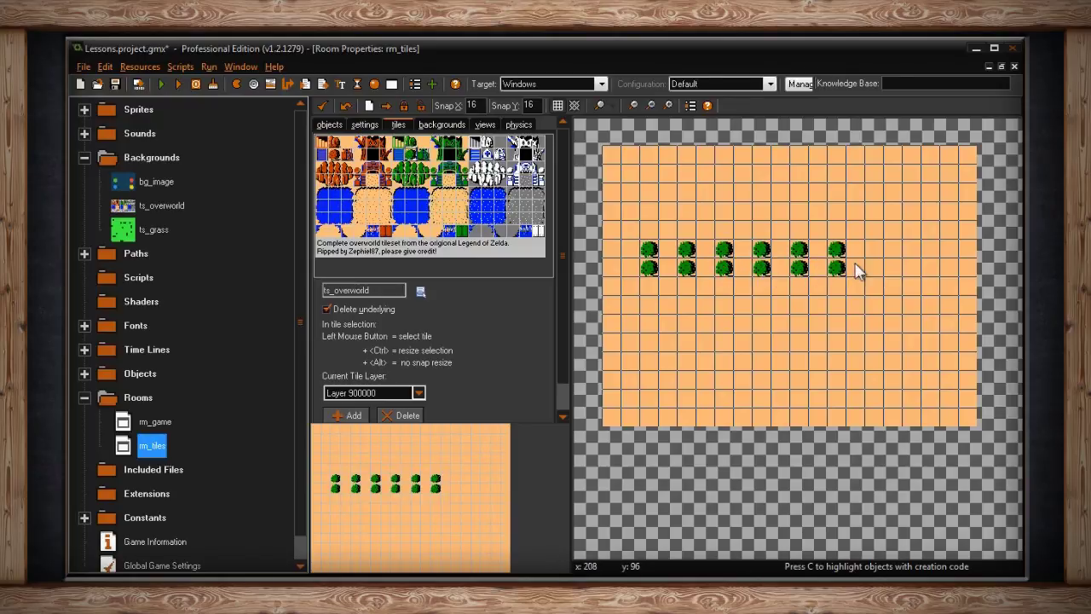
{"action": "left_click", "coordinate": [874, 250]}
{"action": "left_click", "coordinate": [874, 268]}
{"action": "left_click", "coordinate": [912, 250]}
{"action": "left_click", "coordinate": [912, 268]}
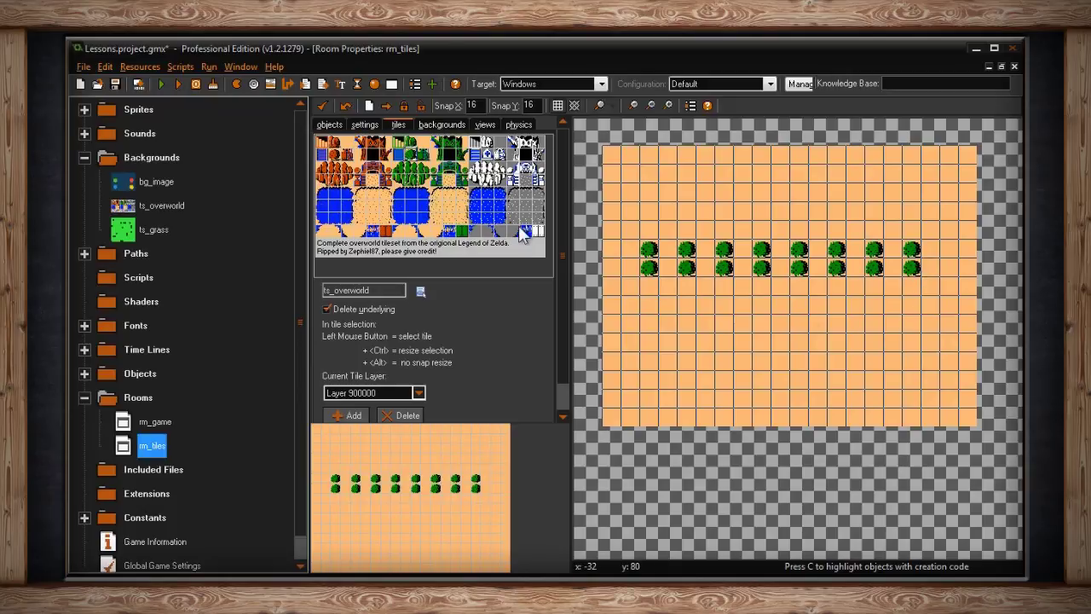
Request deletion of the current 900000 tile layer and decline the confirmation.
{"action": "scroll", "coordinate": [563, 254], "scroll_direction": "down", "scroll_amount": 1}
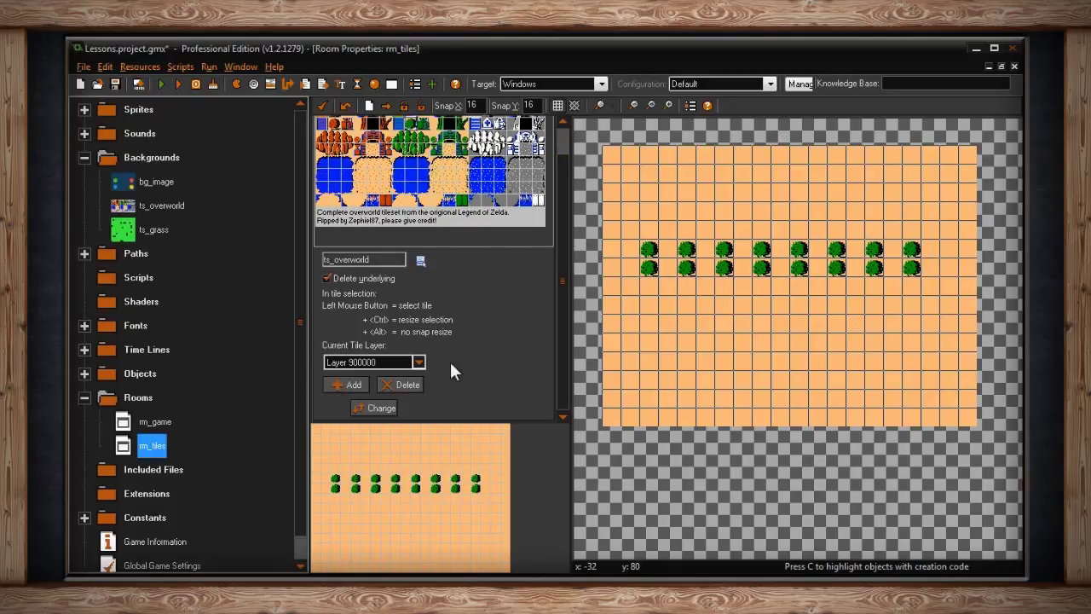
{"action": "left_click", "coordinate": [392, 386]}
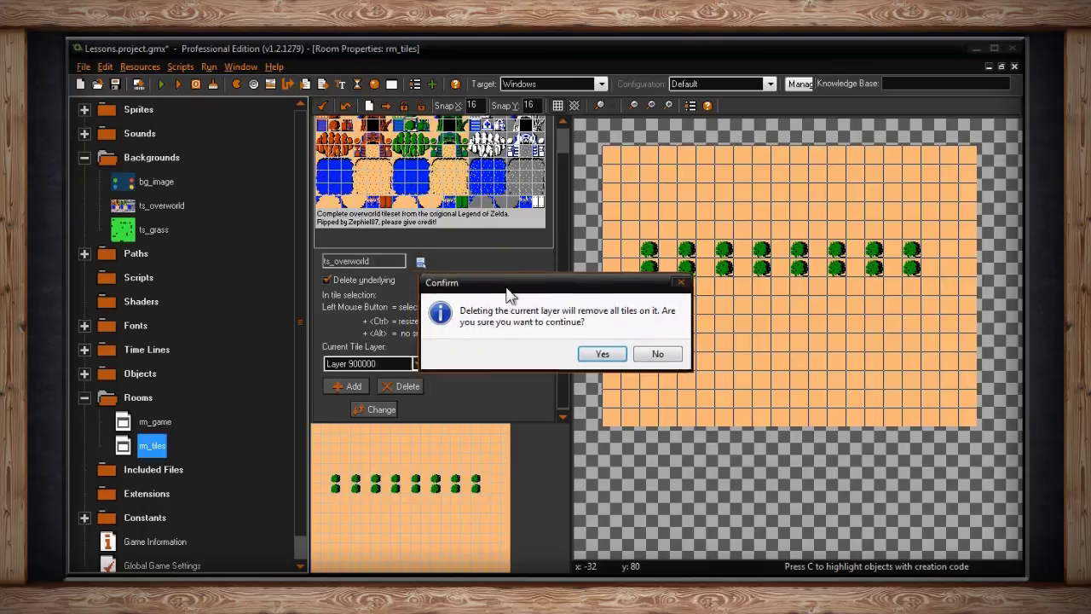
{"action": "left_click_drag", "start_coordinate": [506, 289], "coordinate": [698, 304]}
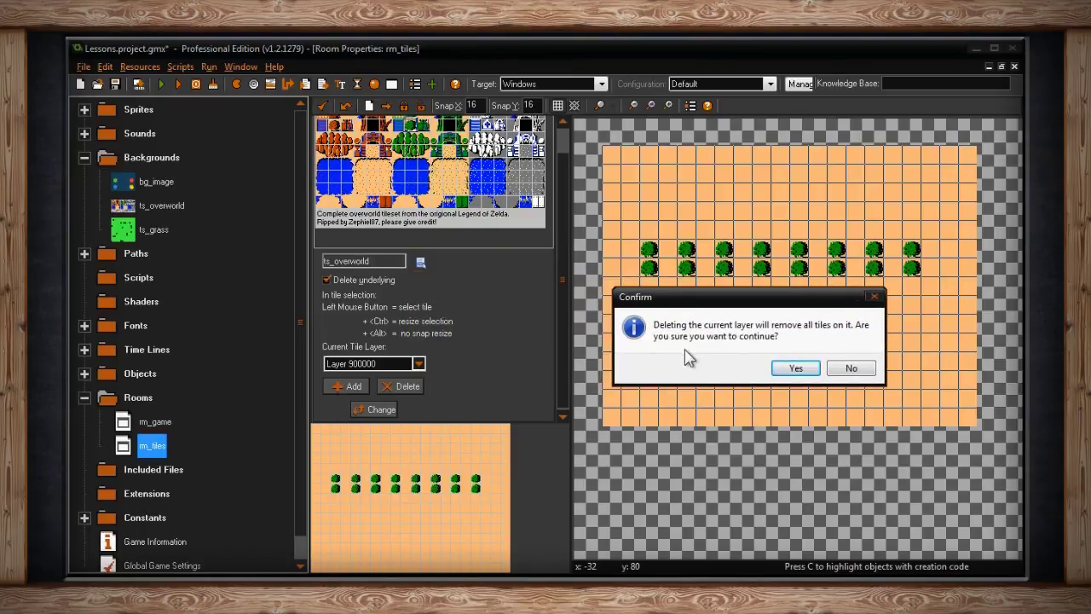
{"action": "left_click", "coordinate": [851, 368]}
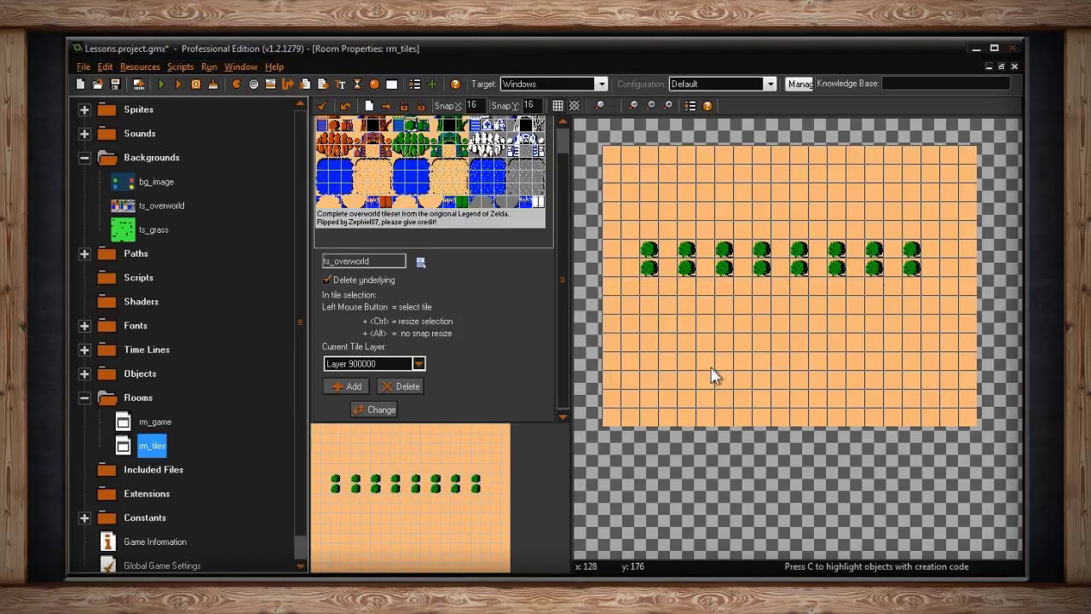
Change the depth of the bush tile layer to 50000.
{"action": "left_click", "coordinate": [380, 410]}
{"action": "left_click_drag", "start_coordinate": [707, 228], "coordinate": [730, 307]}
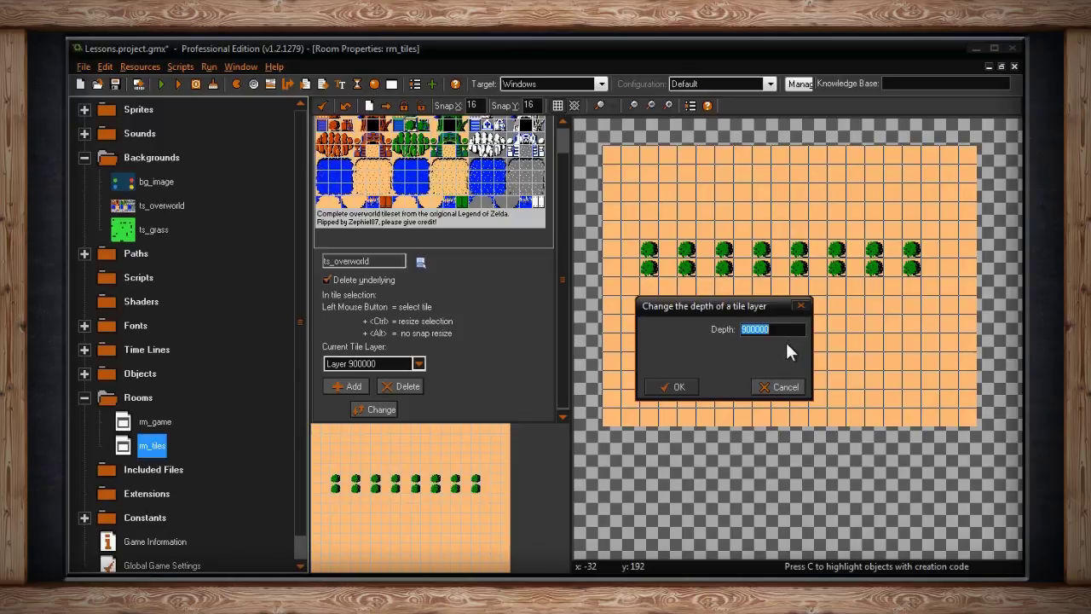
{"action": "type", "text": "50000"}
{"action": "key", "text": "Return"}
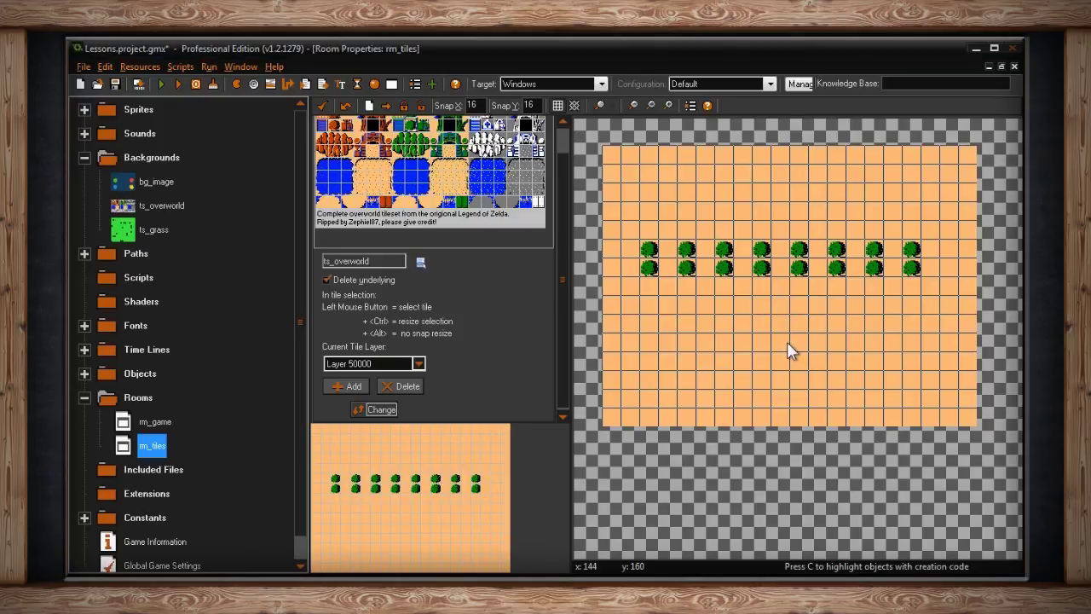
Change the bush layer's depth to 1000001 so that it lies behind the sand layer.
{"action": "left_click", "coordinate": [379, 409]}
{"action": "key", "text": "BackSpace"}
{"action": "key", "text": "BackSpace"}
{"action": "key", "text": "BackSpace"}
{"action": "key", "text": "BackSpace"}
{"action": "key", "text": "BackSpace"}
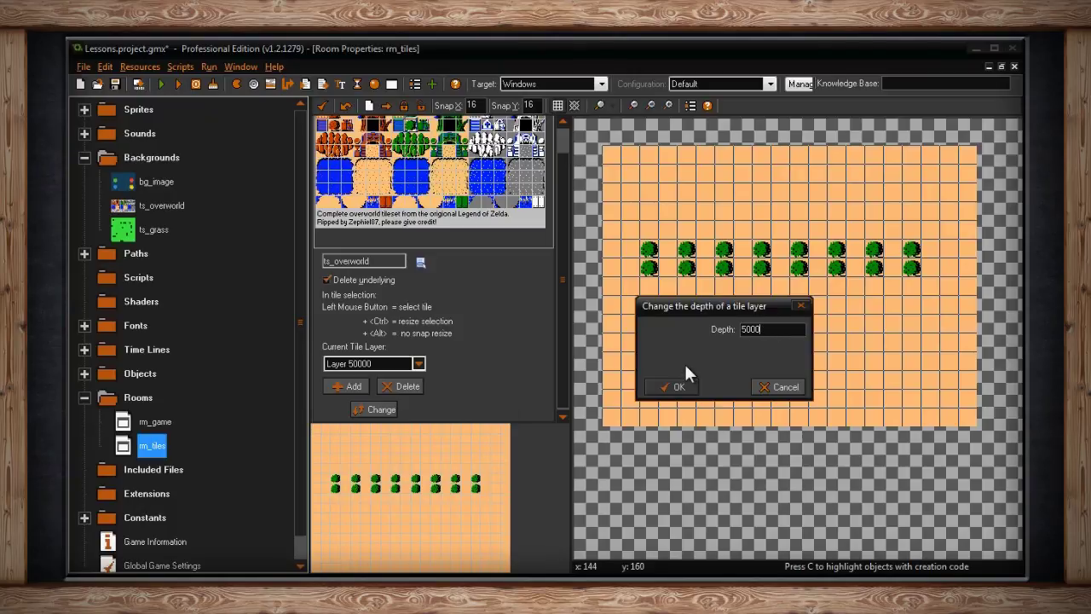
{"action": "type", "text": "1000001"}
{"action": "key", "text": "Return"}
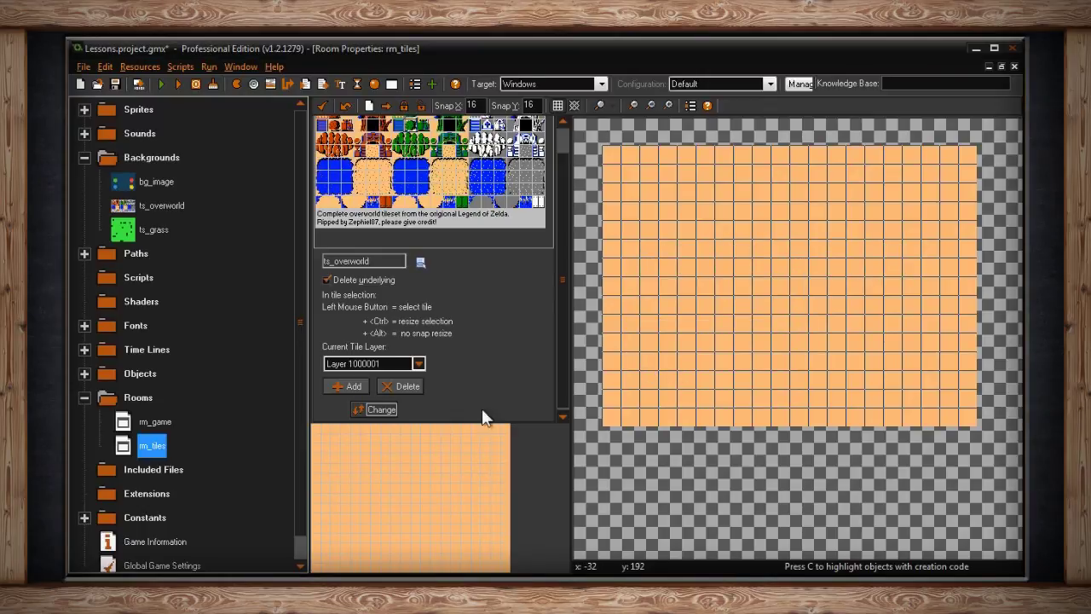
Set the bush layer's depth back to 900000 so that it lies in front of the sand.
{"action": "left_click", "coordinate": [388, 410]}
{"action": "left_click_drag", "start_coordinate": [779, 330], "coordinate": [723, 327]}
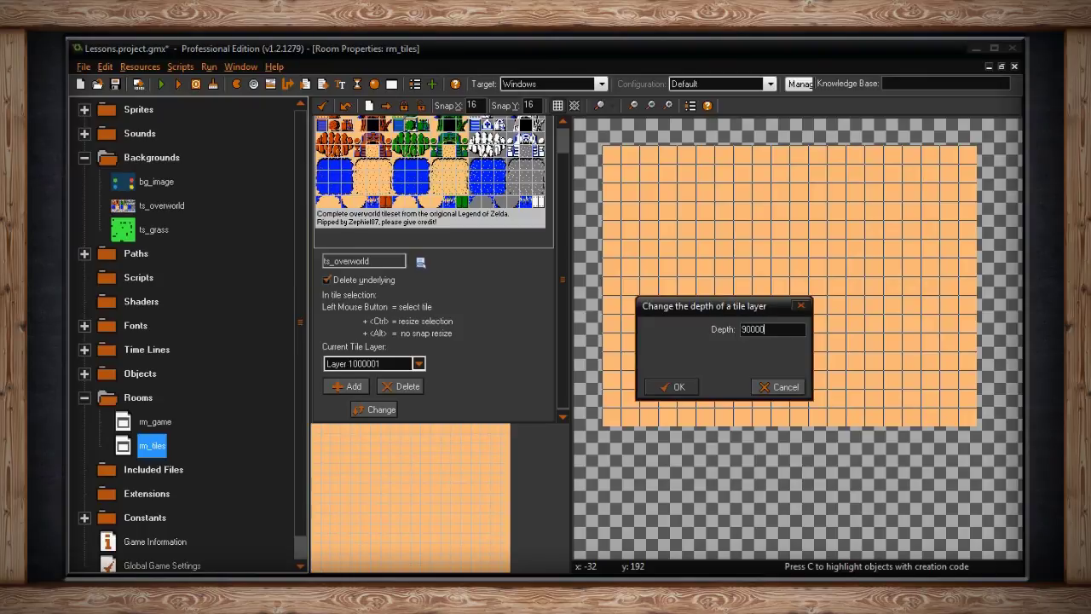
{"action": "type", "text": "0"}
{"action": "key", "text": "Return"}
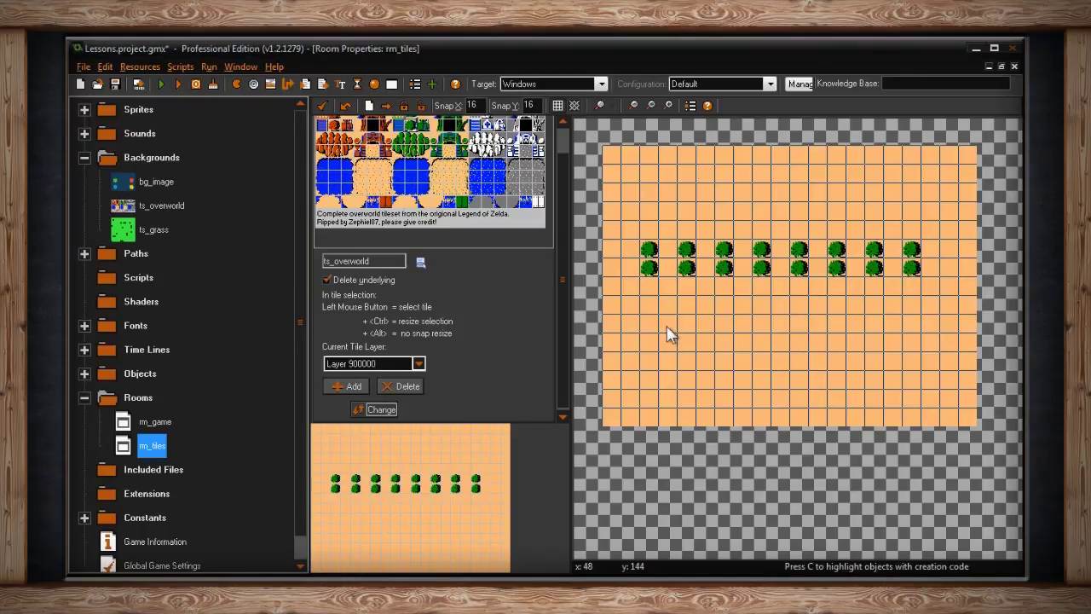
Build a pond's upper edge at y 144 from x 64 to x 208 with corner and edge tiles, and start plain water tiles at y 160.
{"action": "left_click", "coordinate": [411, 176]}
{"action": "left_click", "coordinate": [704, 345]}
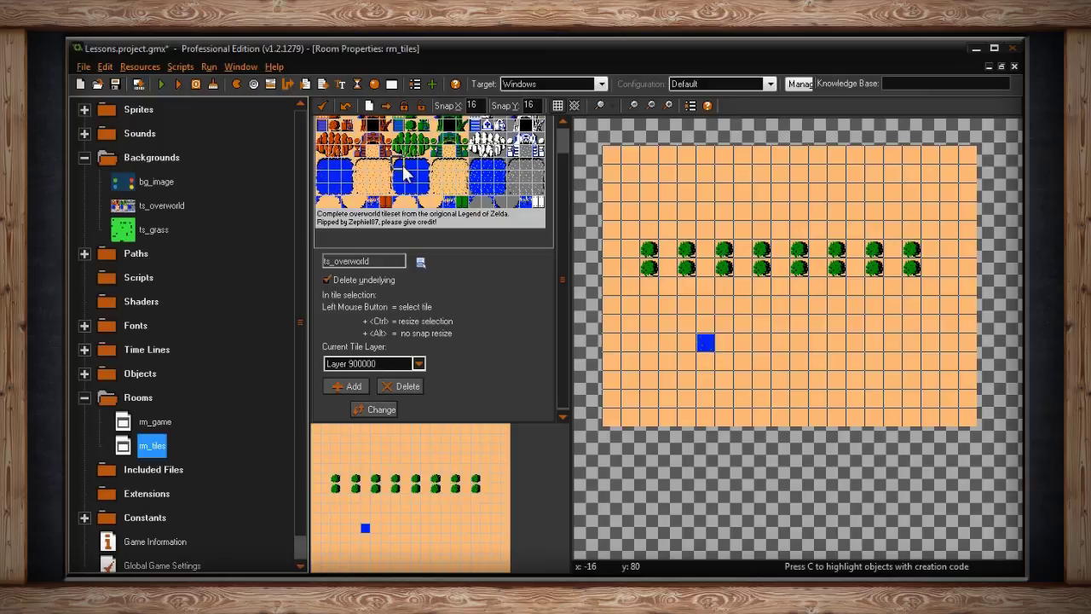
{"action": "left_click", "coordinate": [682, 322]}
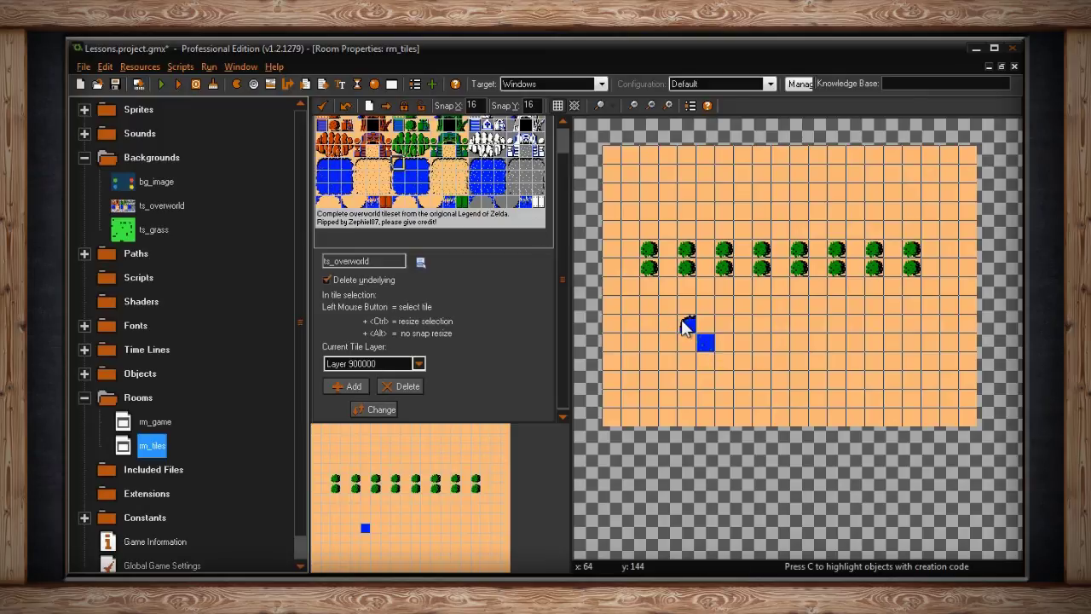
{"action": "left_click_drag", "start_coordinate": [699, 322], "coordinate": [838, 323], "text": "shift"}
{"action": "left_click", "coordinate": [419, 169]}
{"action": "left_click", "coordinate": [855, 324]}
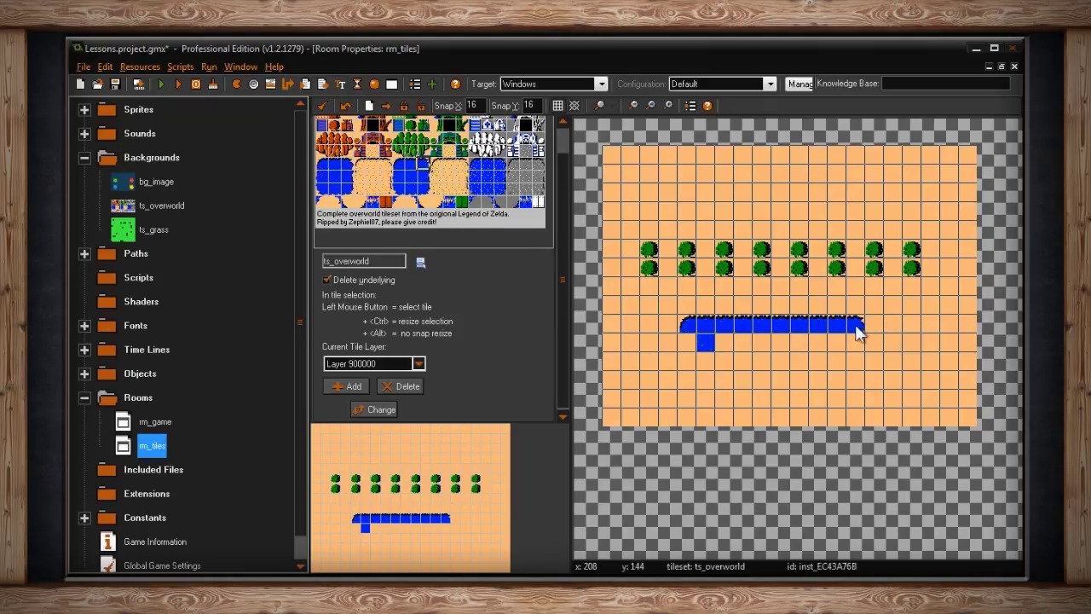
{"action": "left_click", "coordinate": [412, 177]}
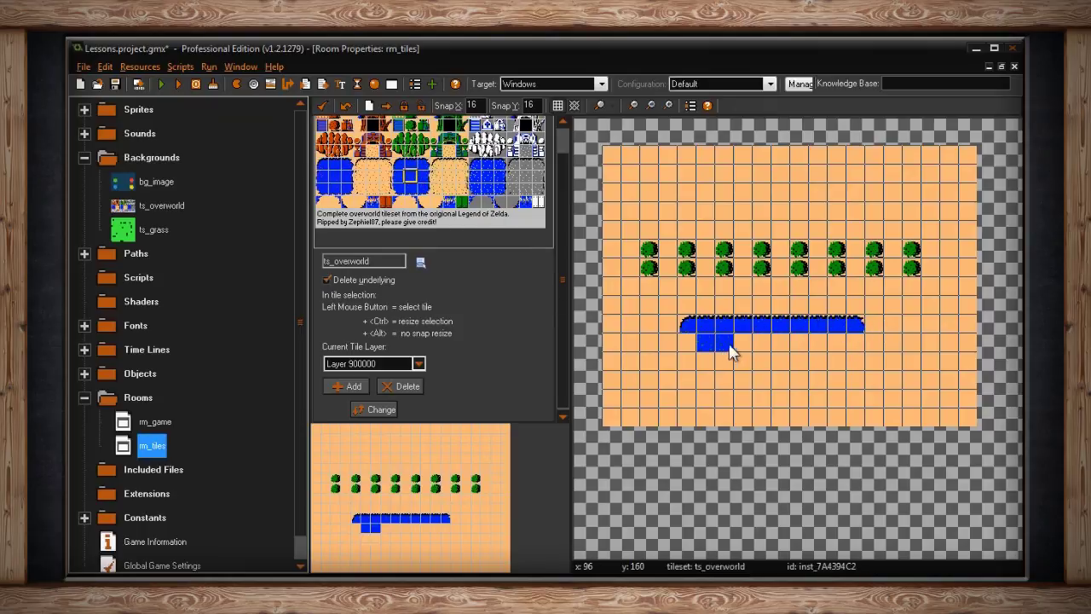